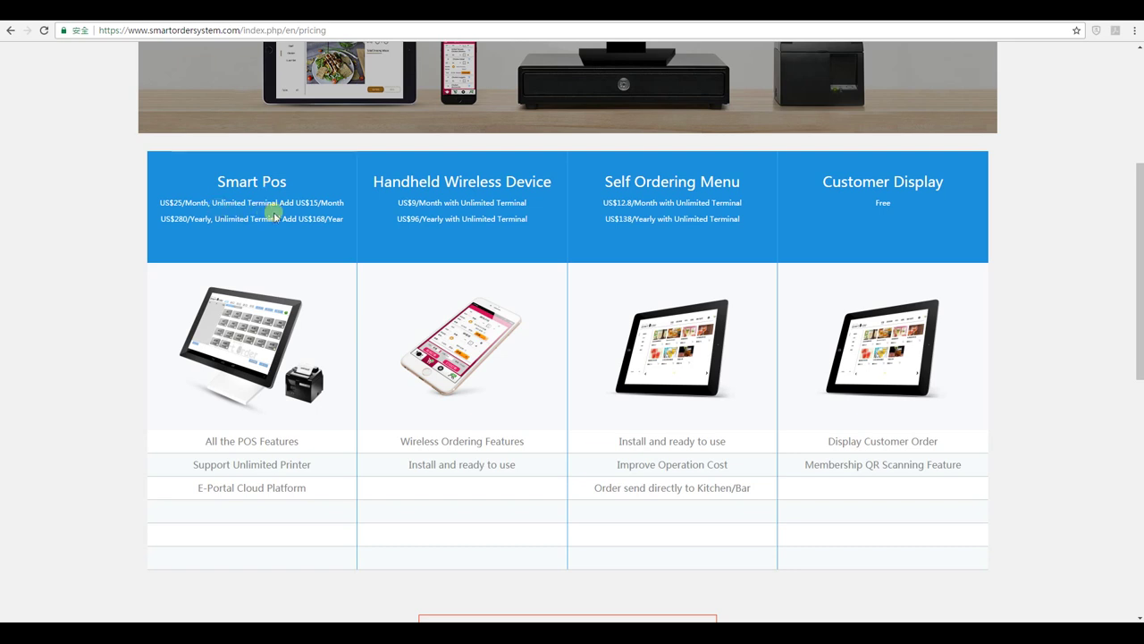
Review the Smart POS plan title and its monthly price on the pricing page.
scroll(274, 210, down, 1)
scroll(295, 215, up, 1)
drag(217, 181, 295, 186)
click(237, 211)
drag(161, 202, 178, 202)
Choose 'Sign Up Now, 15 Days Free Trial' further down the pricing page.
scroll(268, 228, down, 2)
scroll(534, 376, down, 1)
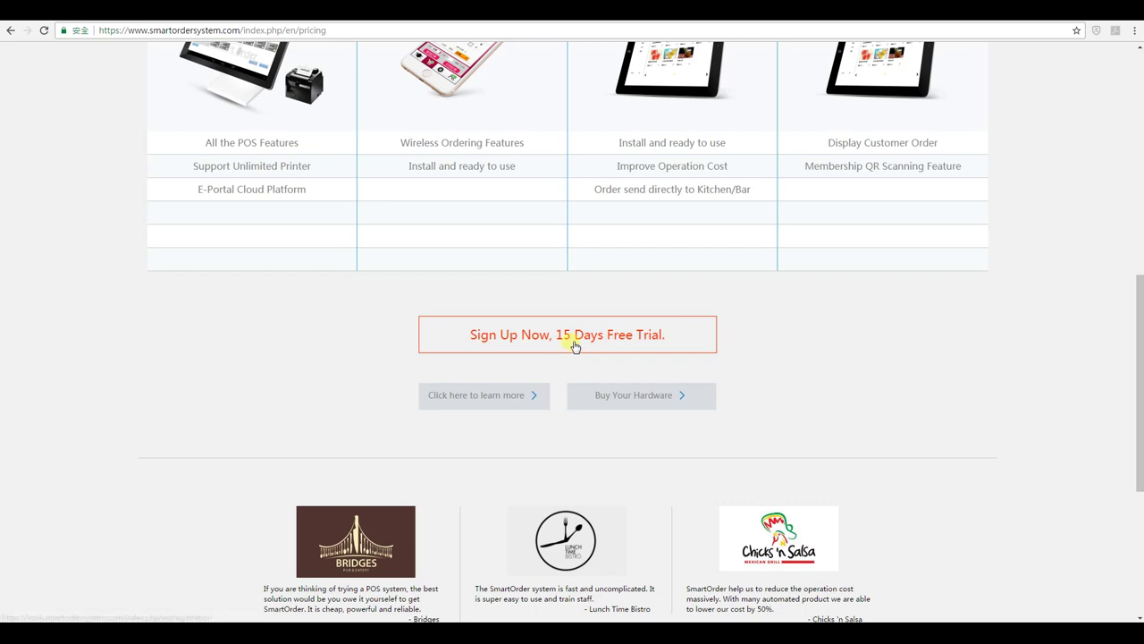
click(642, 344)
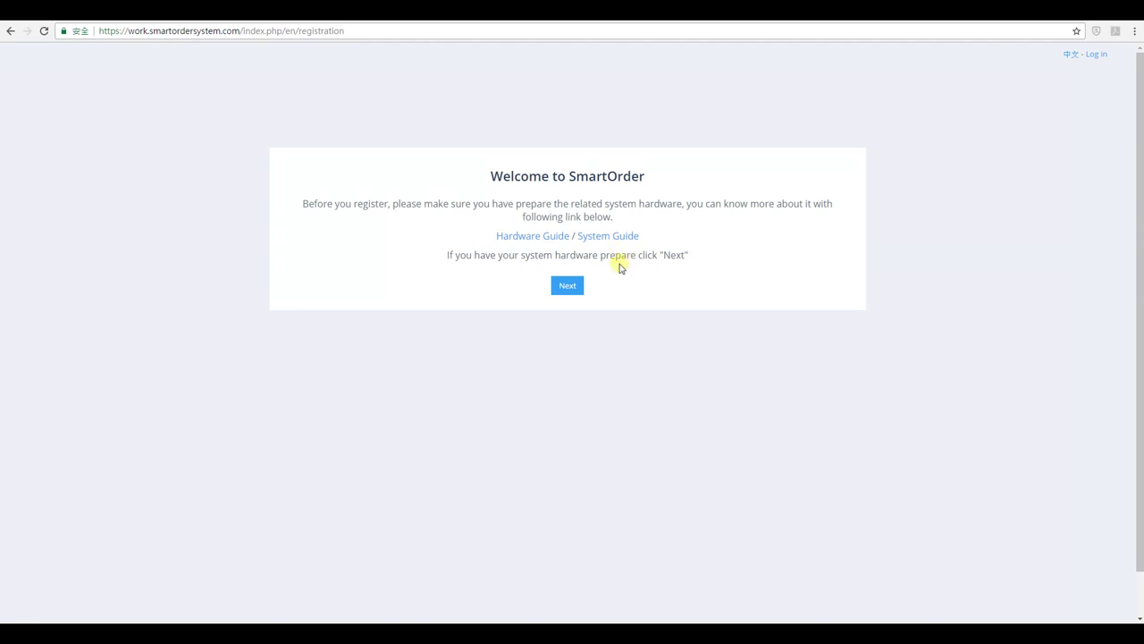
Open the new account form and enter the account holder's name and a username.
click(567, 286)
click(528, 205)
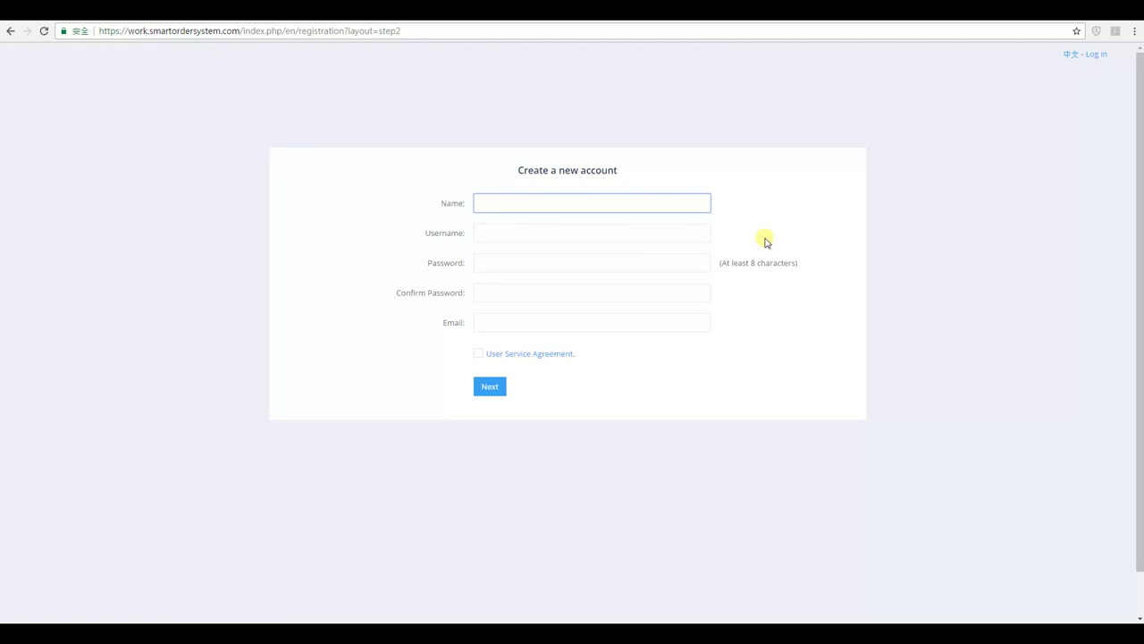
text(Mark)
key(Tab)
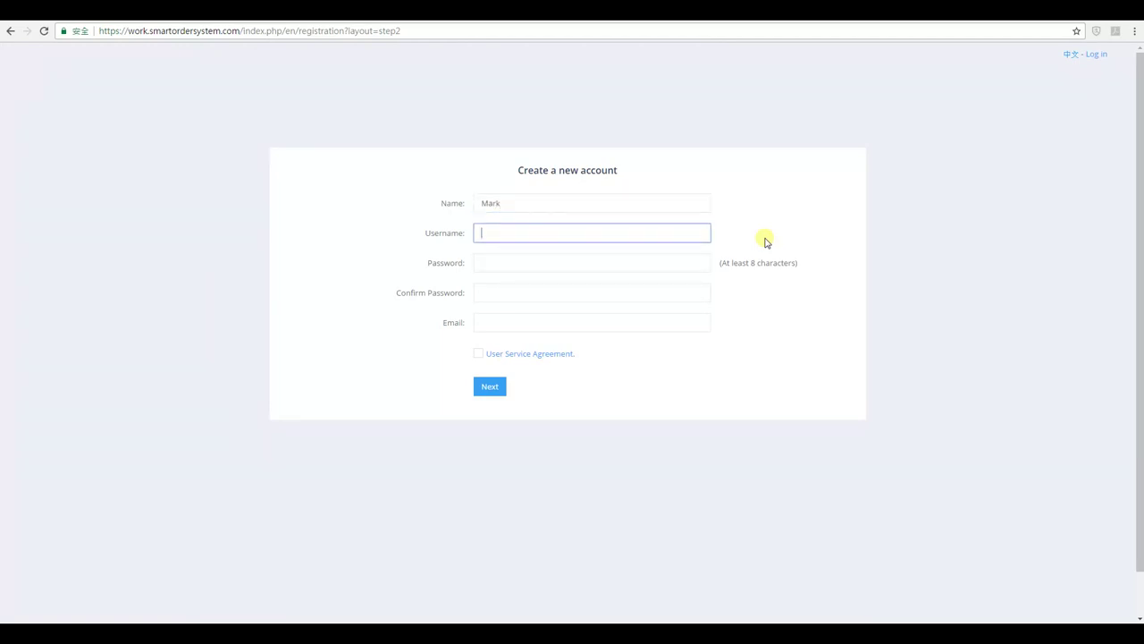
text(te)
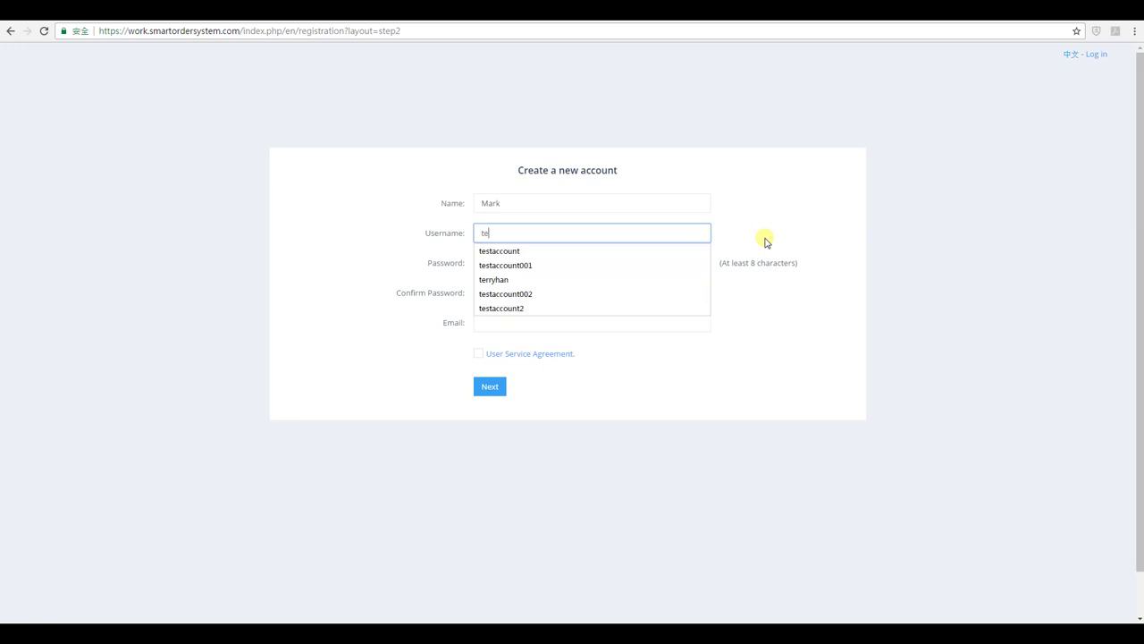
text(staccount001)
key(Tab)
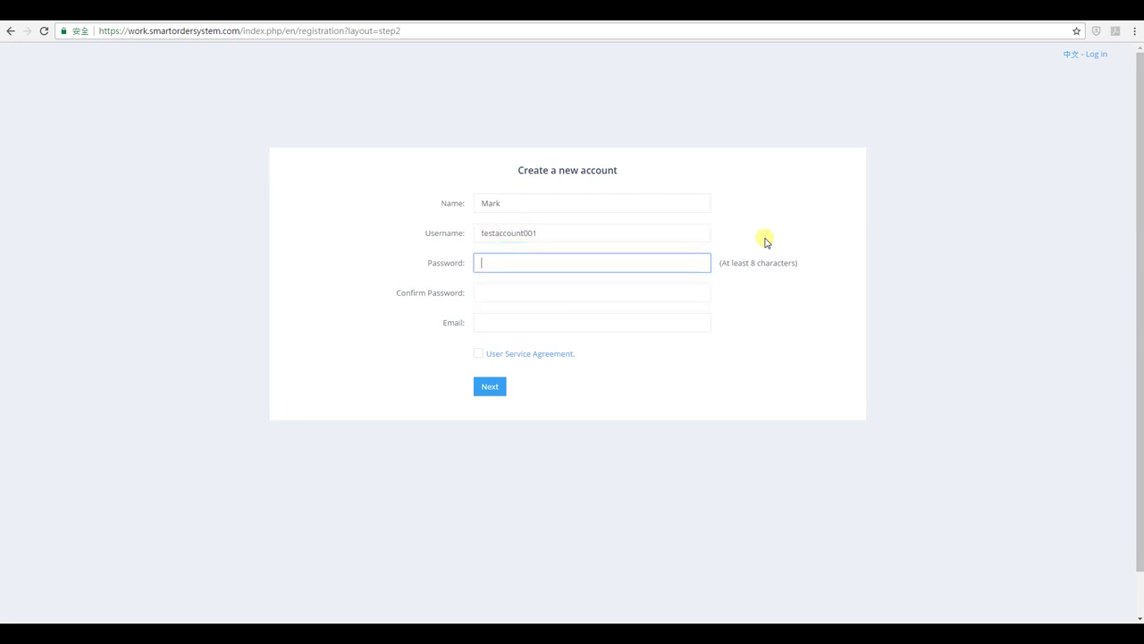
Enter the password and e-mail address, accept the User Service Agreement, and submit.
key(Tab)
text(12345678)
key(Tab)
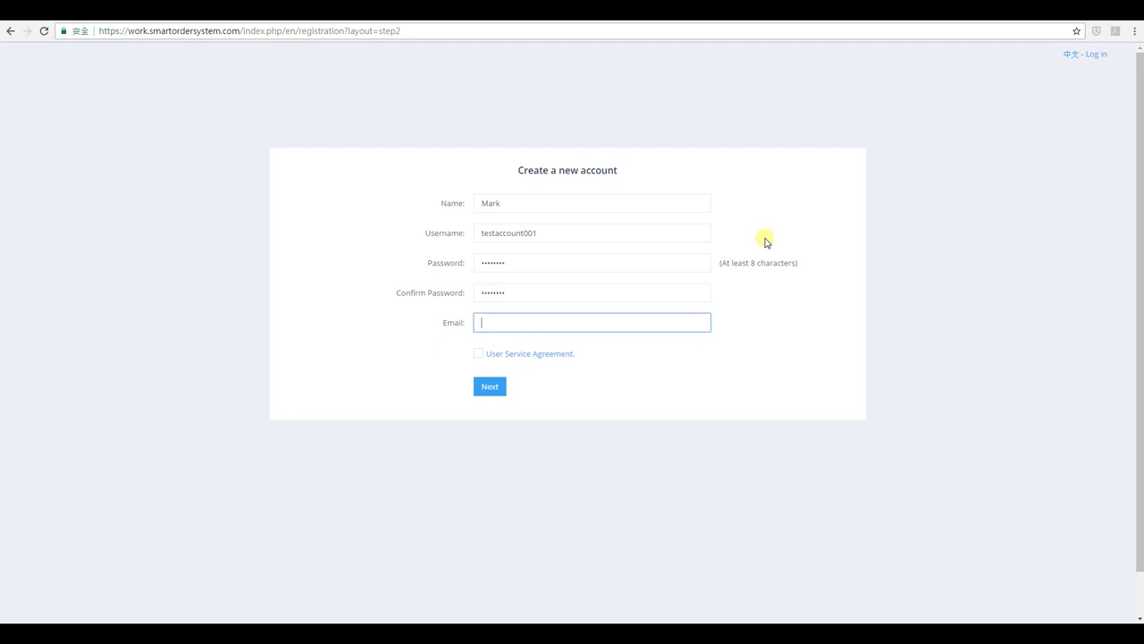
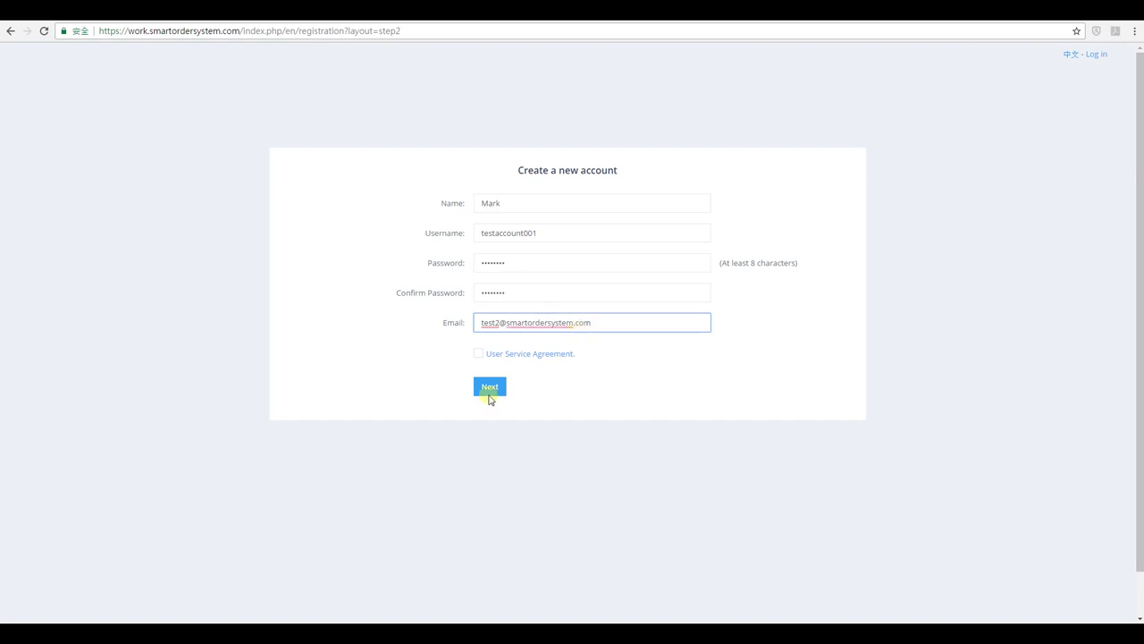
click(478, 355)
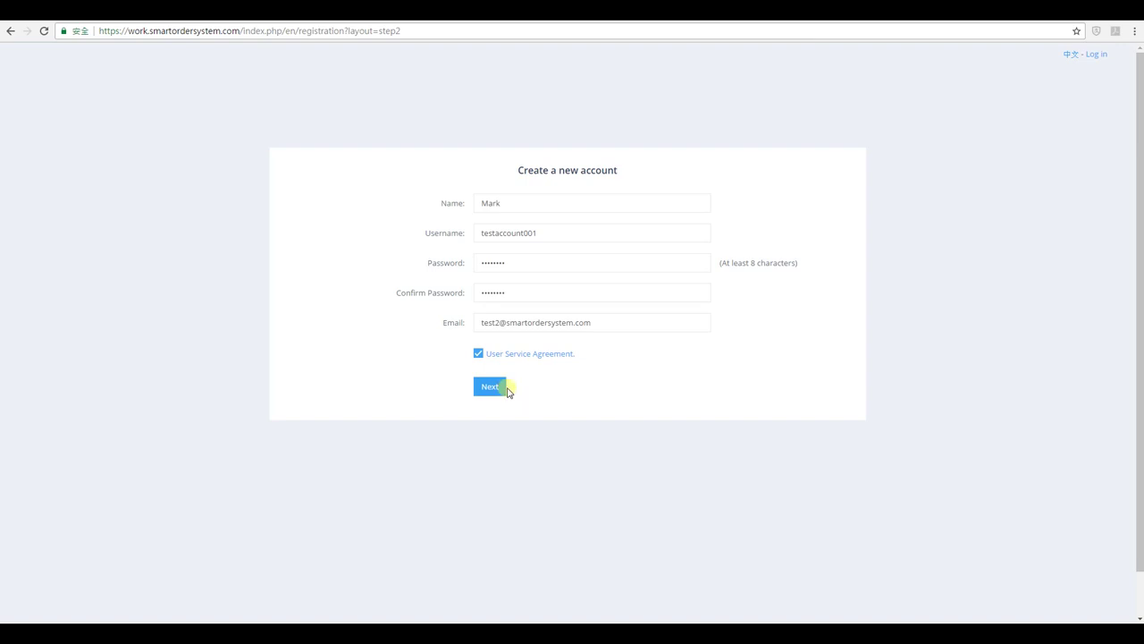
click(497, 394)
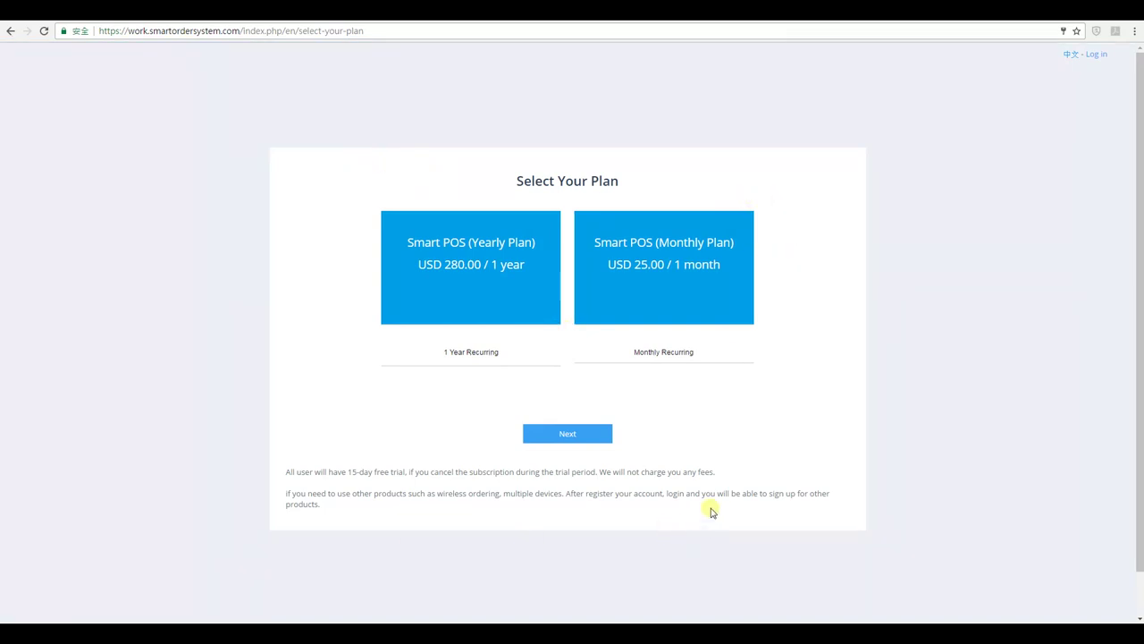
Select the Smart POS (Yearly Plan) and continue.
click(616, 308)
click(497, 315)
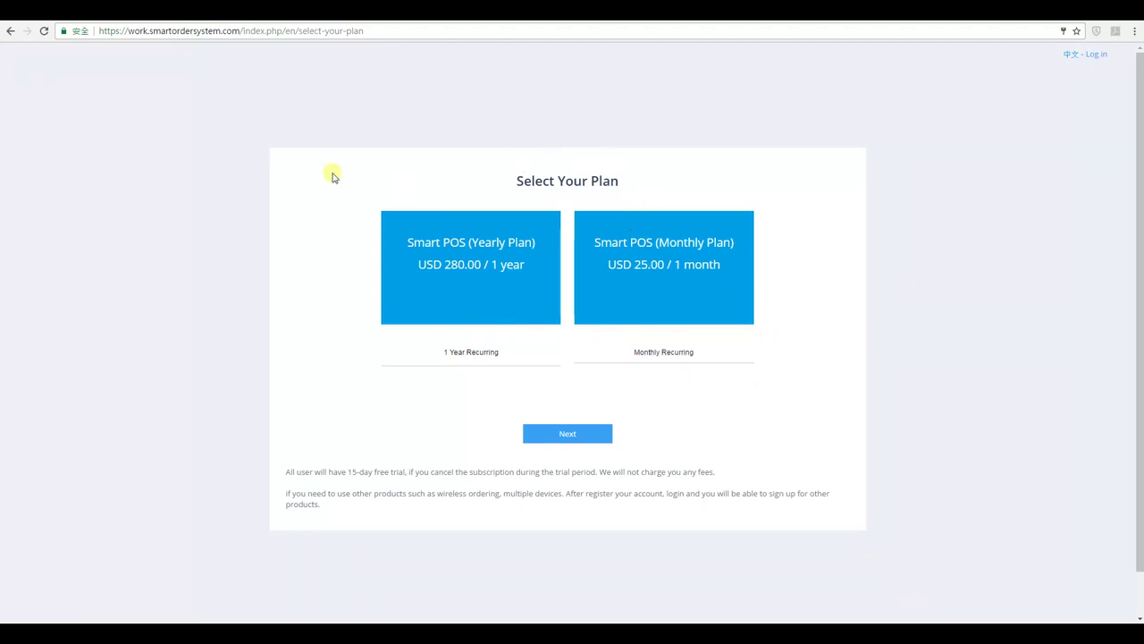
click(472, 328)
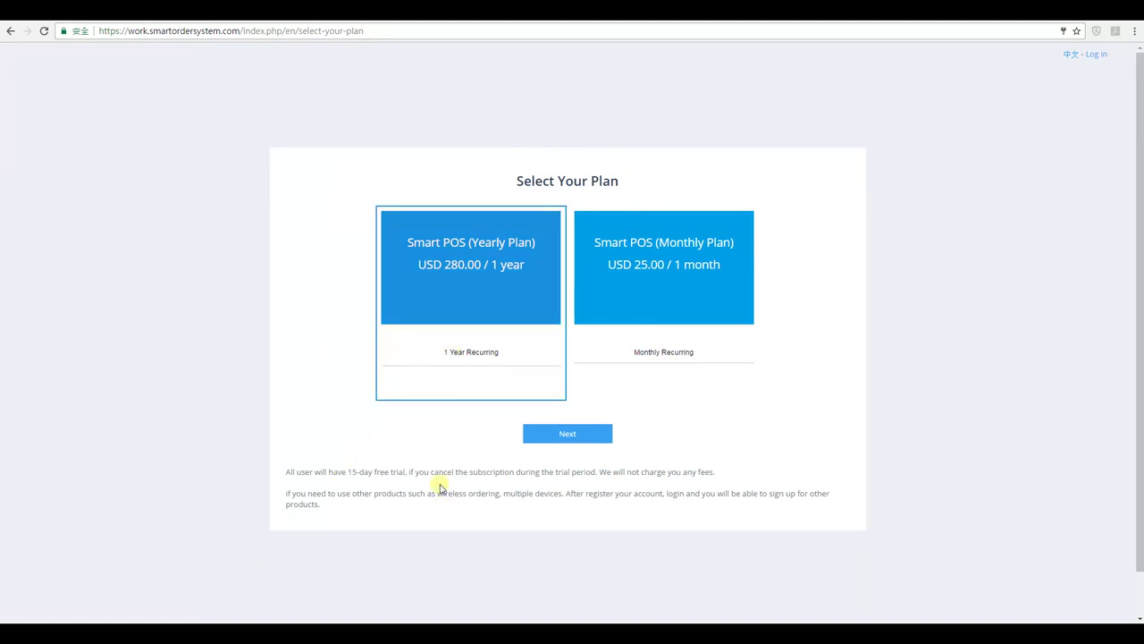
click(590, 437)
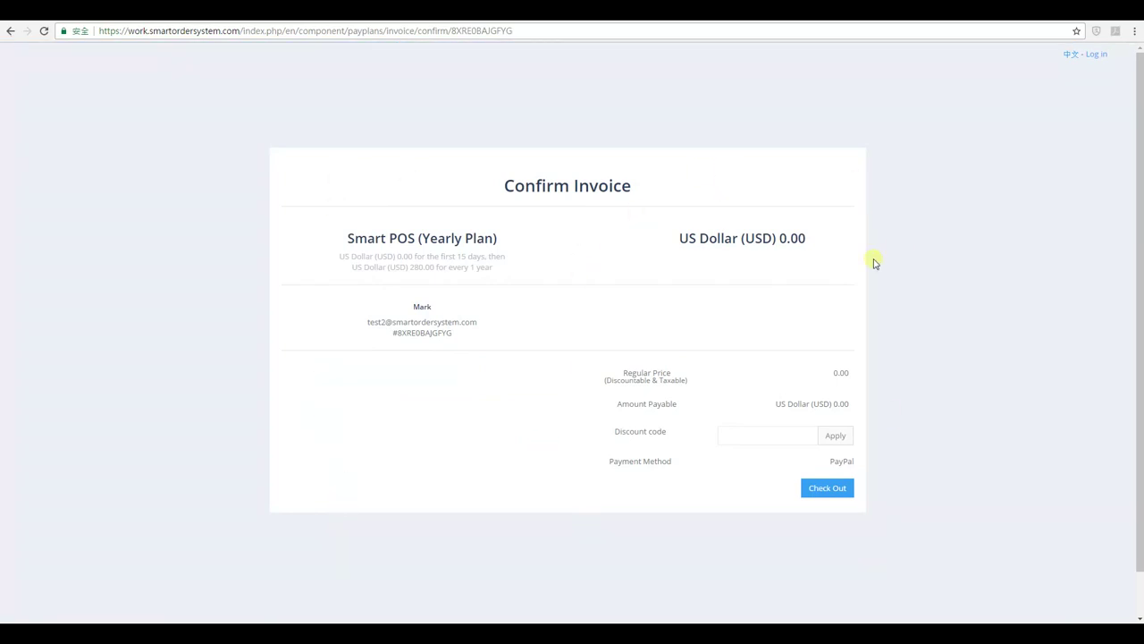
Review the USD 0.00 invoice total and check out.
drag(780, 238, 810, 242)
click(810, 244)
drag(681, 240, 807, 234)
click(808, 241)
click(827, 490)
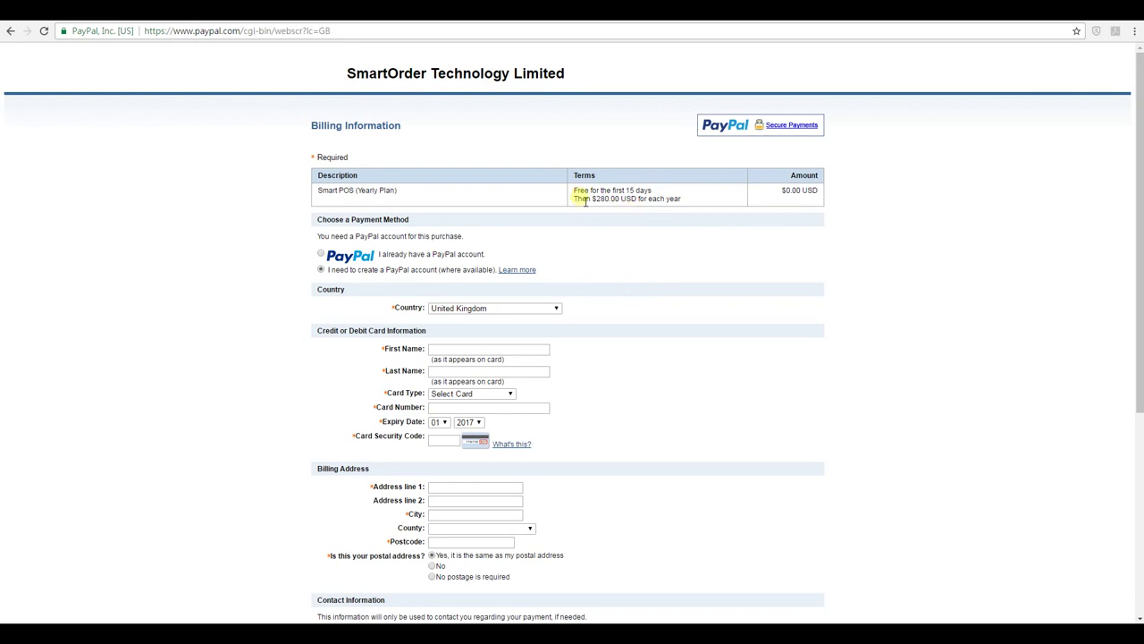
Review the free-trial payment terms and log in with an existing PayPal account to approve.
drag(573, 189, 677, 197)
click(666, 195)
click(321, 253)
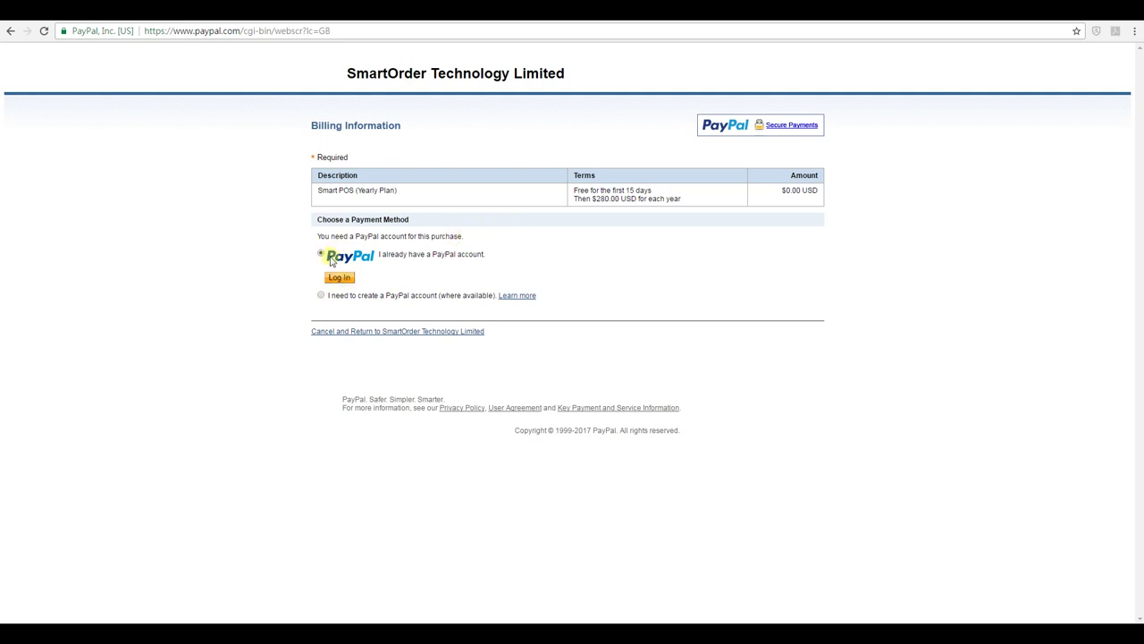
click(339, 278)
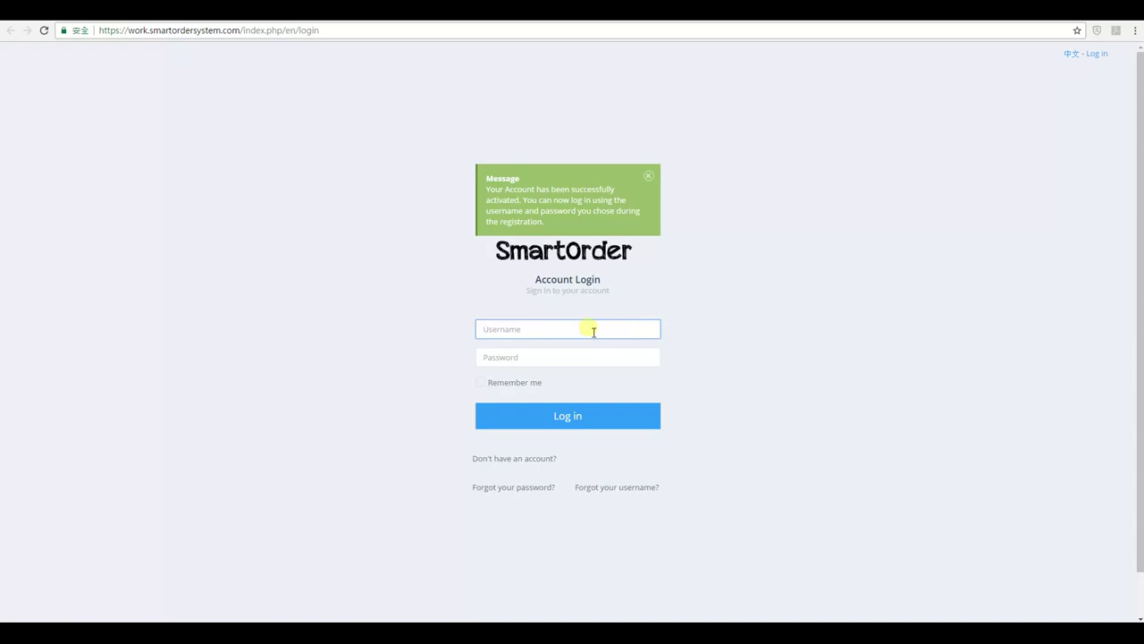
Log in with the new account's username and password after dismissing the activation message.
text(test)
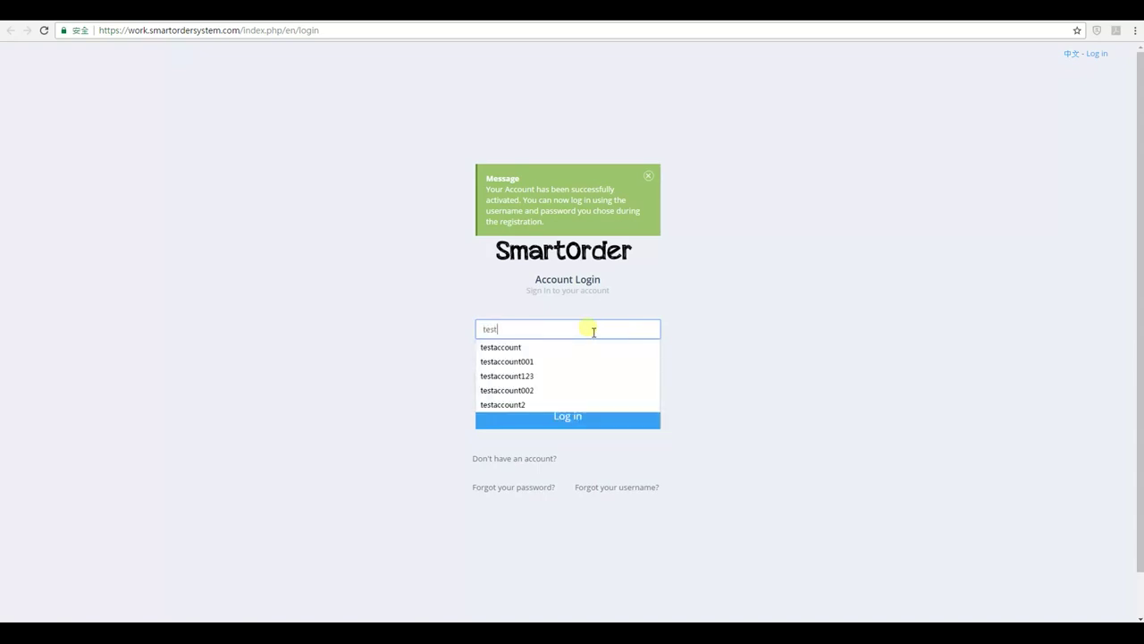
text(account001)
key(Tab)
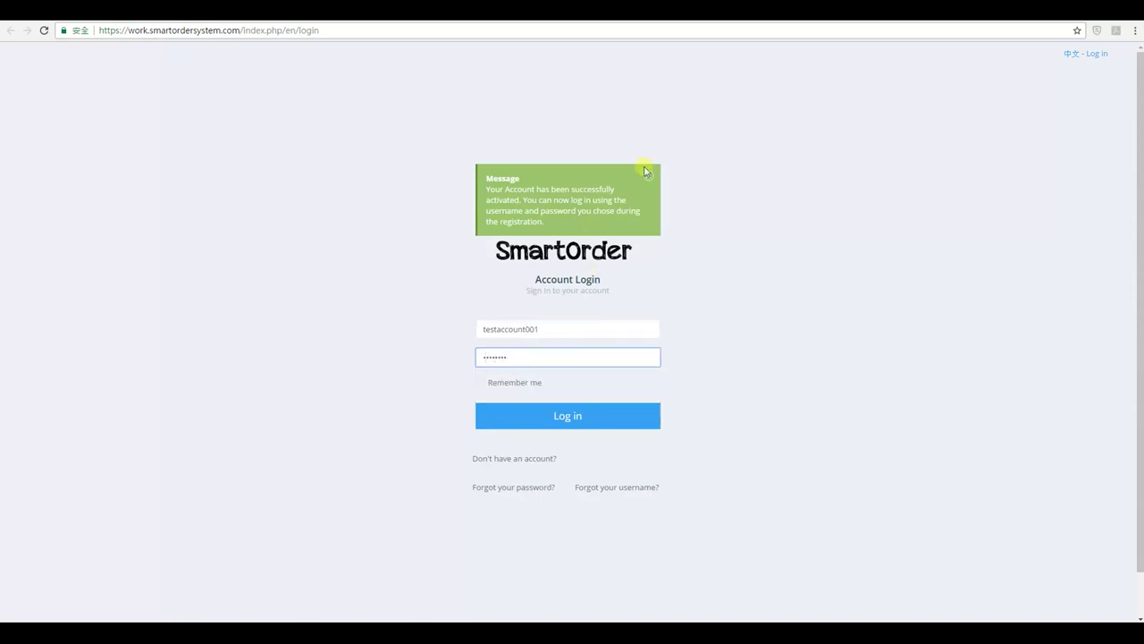
click(649, 175)
click(570, 343)
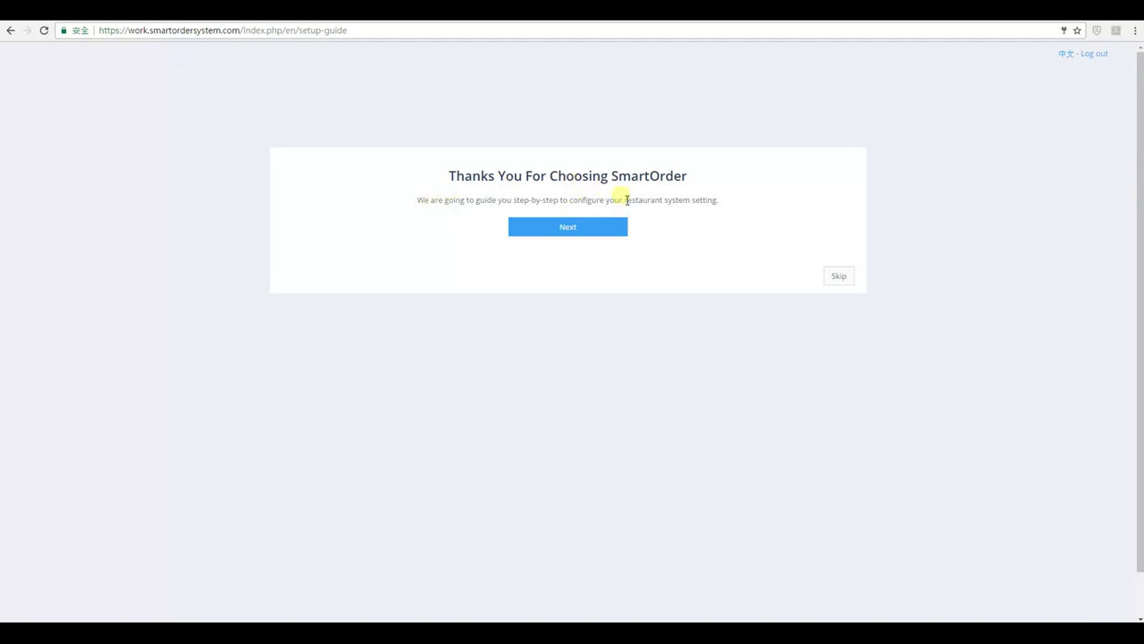
Begin the step-by-step setup guide in English.
click(569, 228)
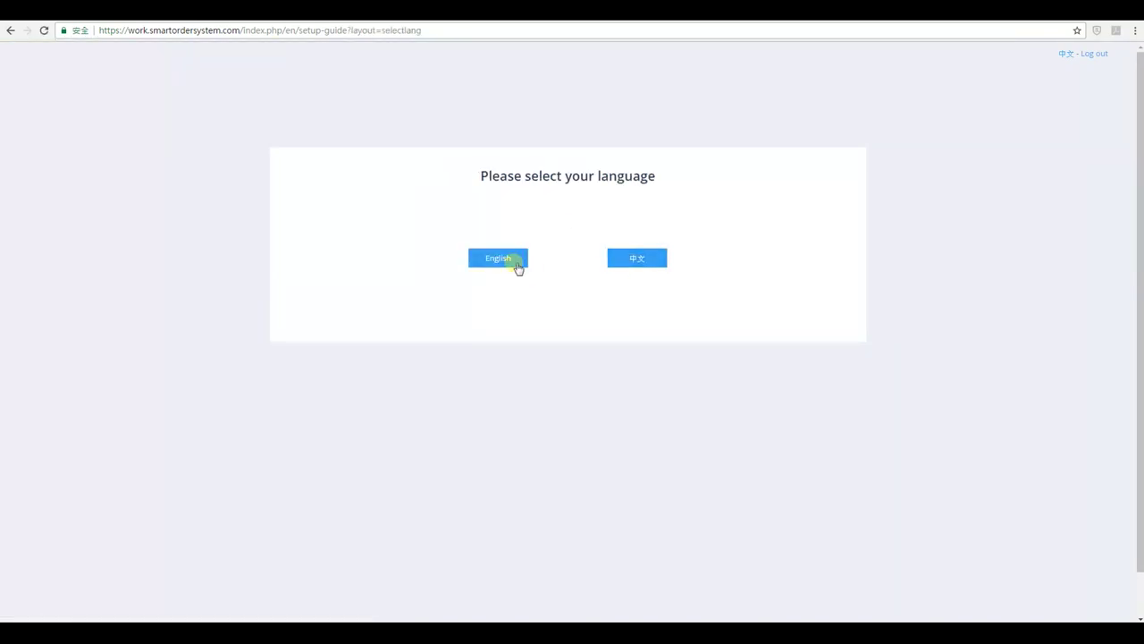
click(514, 261)
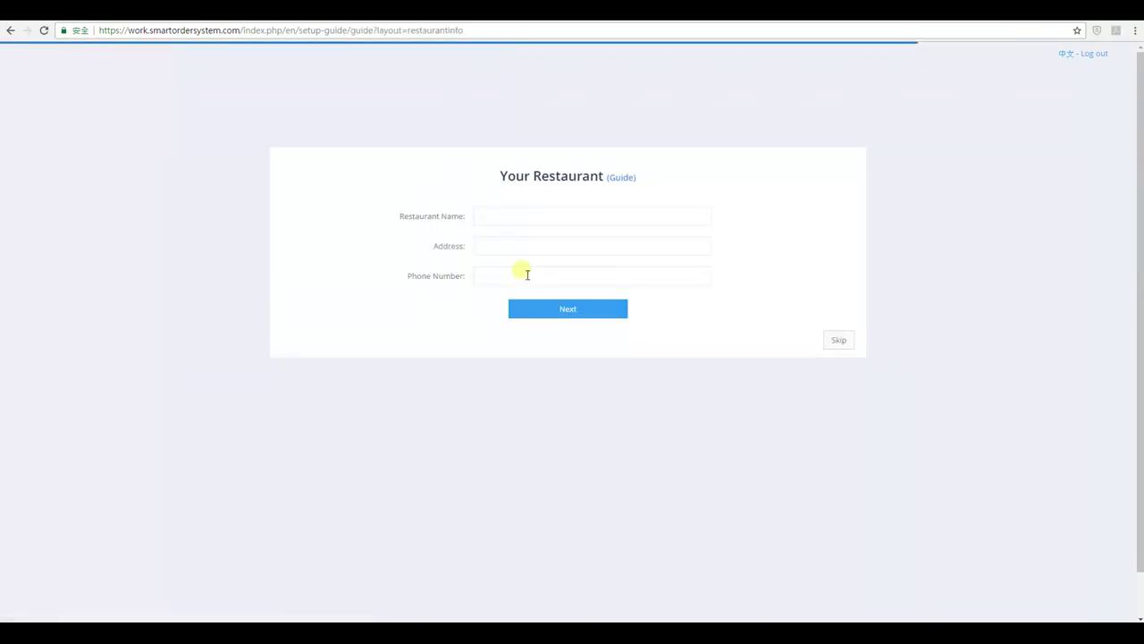
click(522, 220)
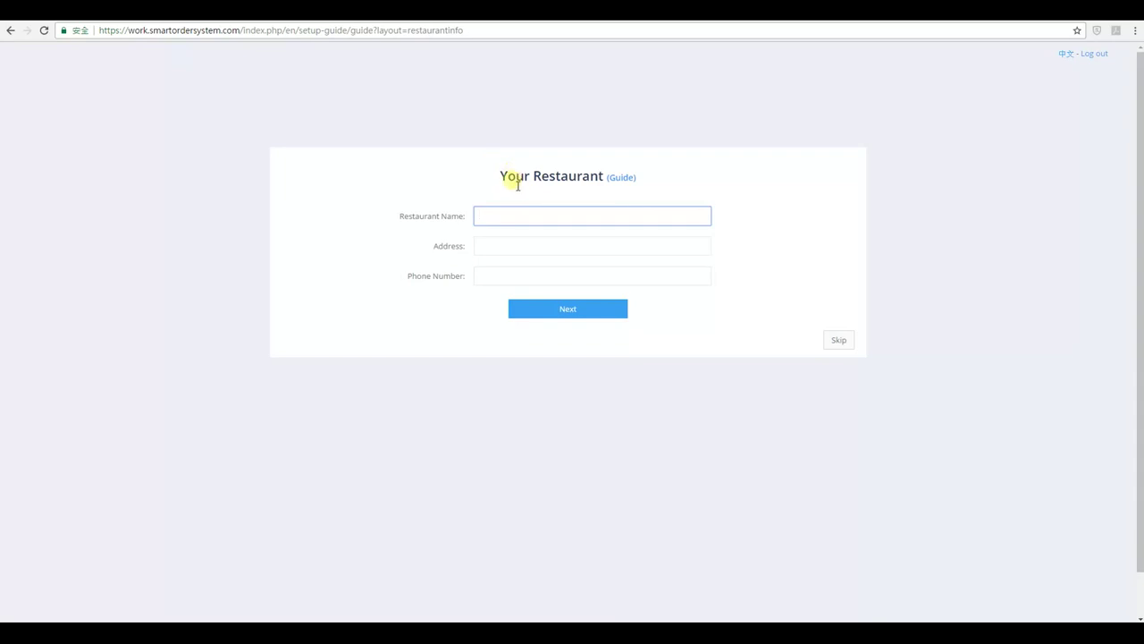
View the Address Guide PDF for the restaurant details twice, returning to the form.
click(623, 184)
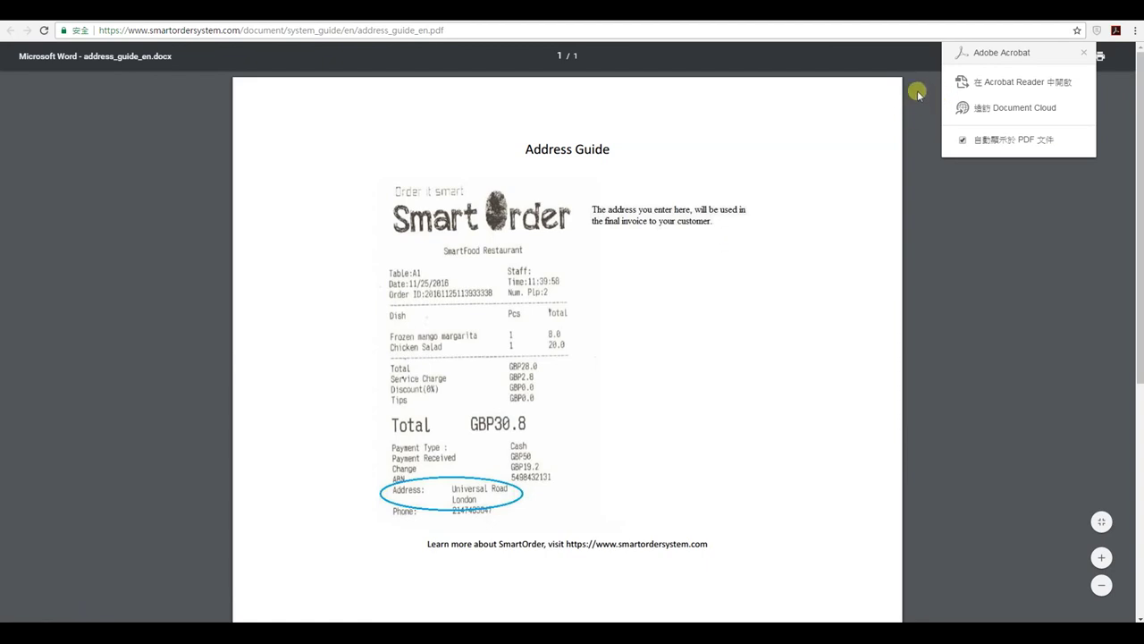
key(ctrl+w)
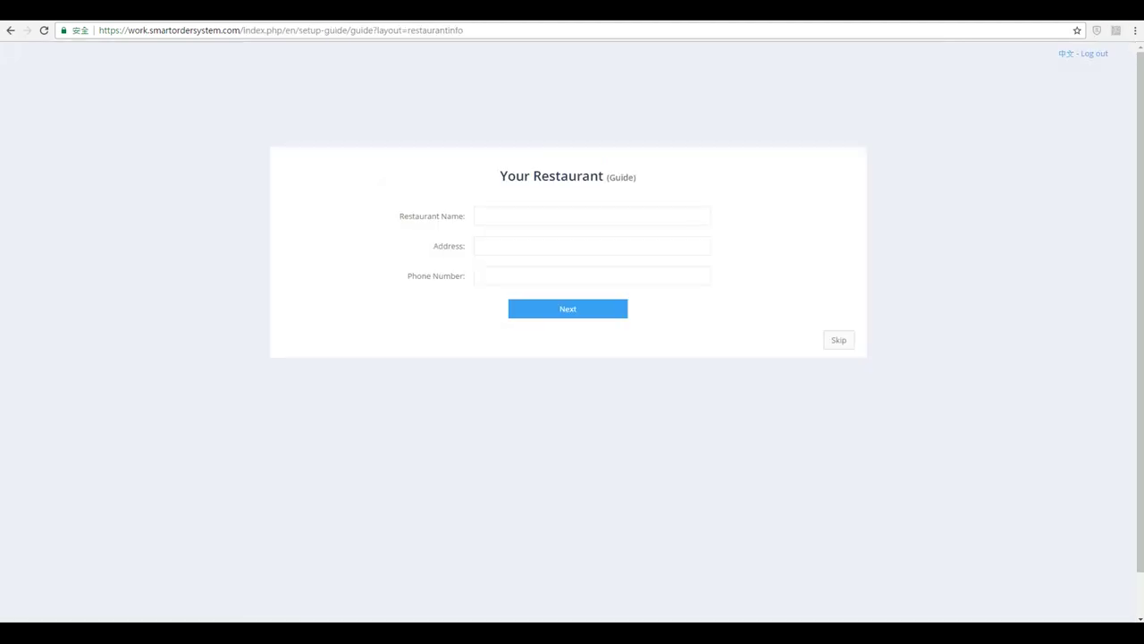
drag(403, 221, 457, 220)
click(462, 244)
triple_click(455, 255)
click(624, 178)
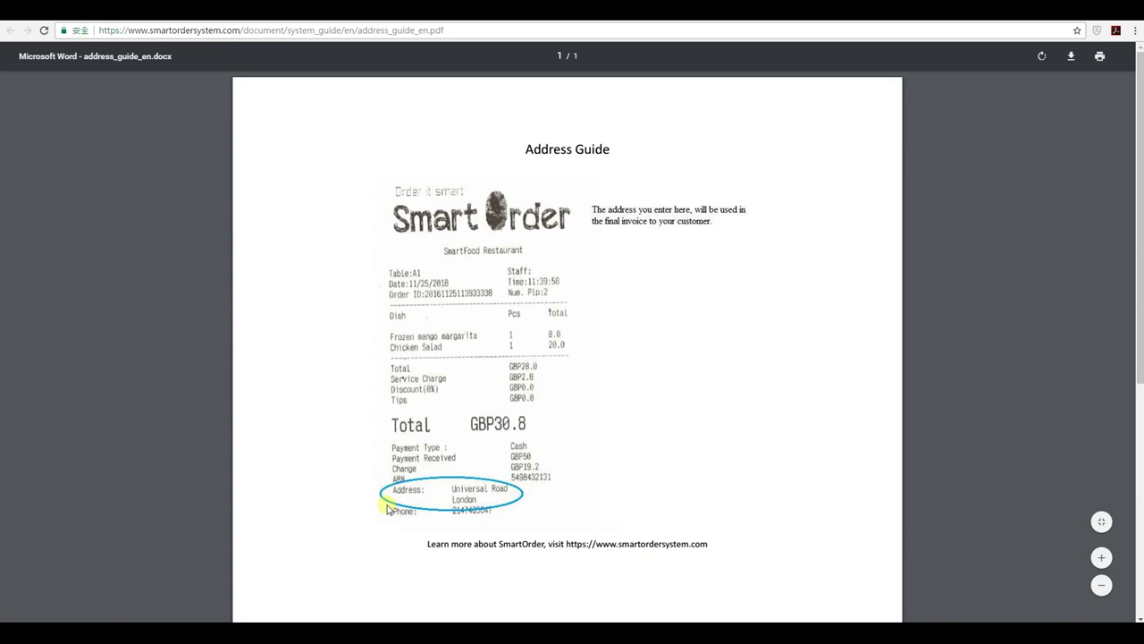
key(ctrl+w)
Save the restaurant's name, address and phone number.
click(617, 220)
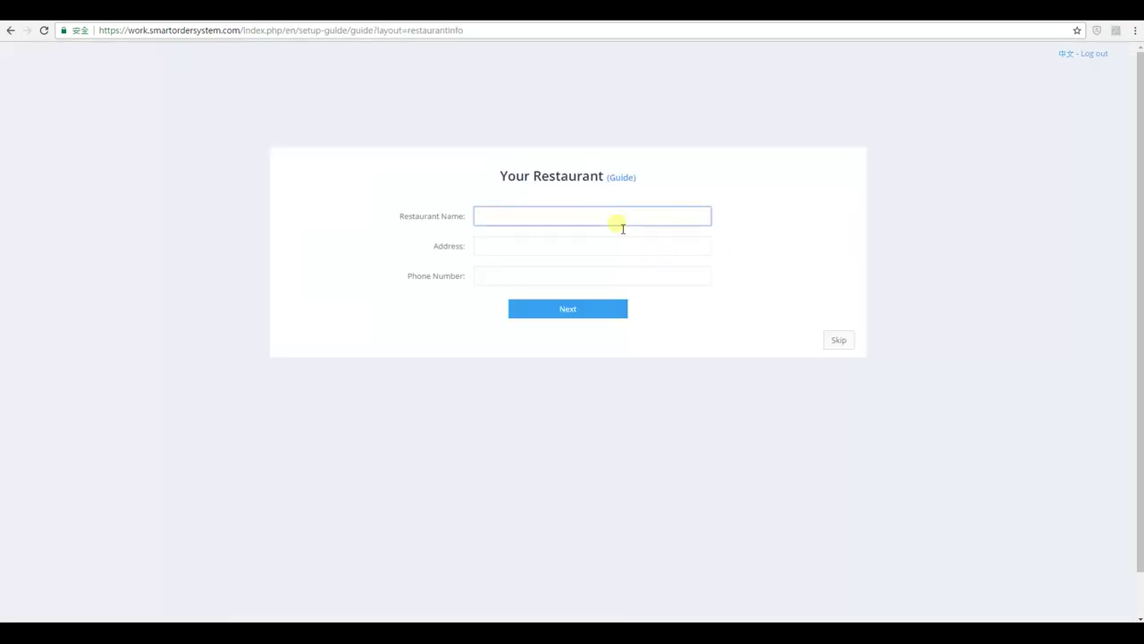
text(Mark Restaurant)
key(Tab)
text(Ad)
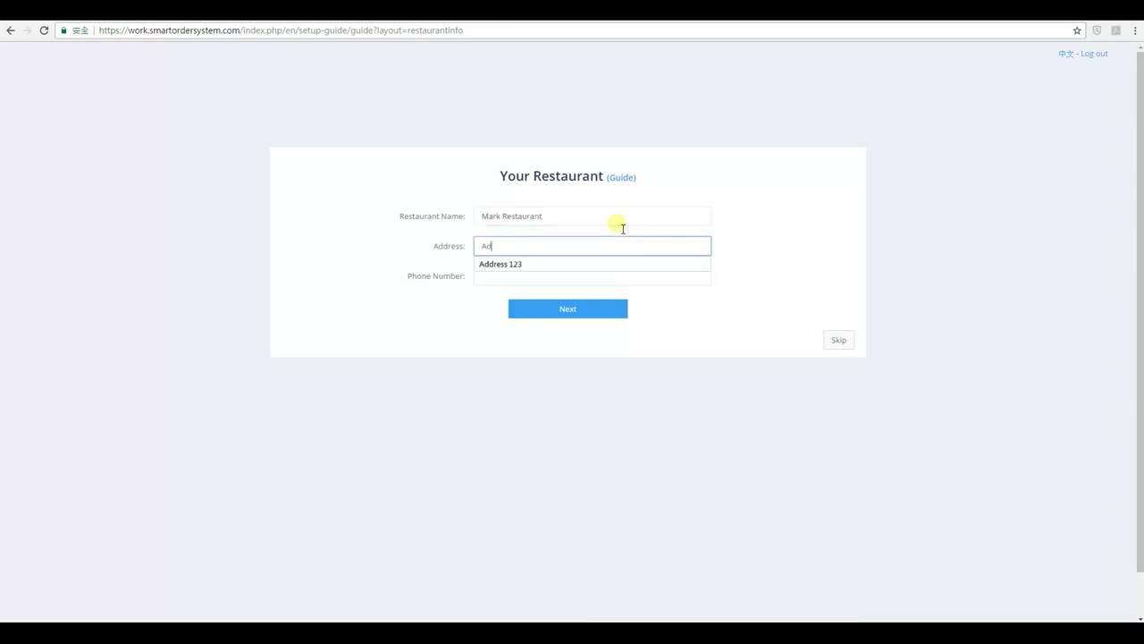
text(dress 123)
key(Tab)
text(123)
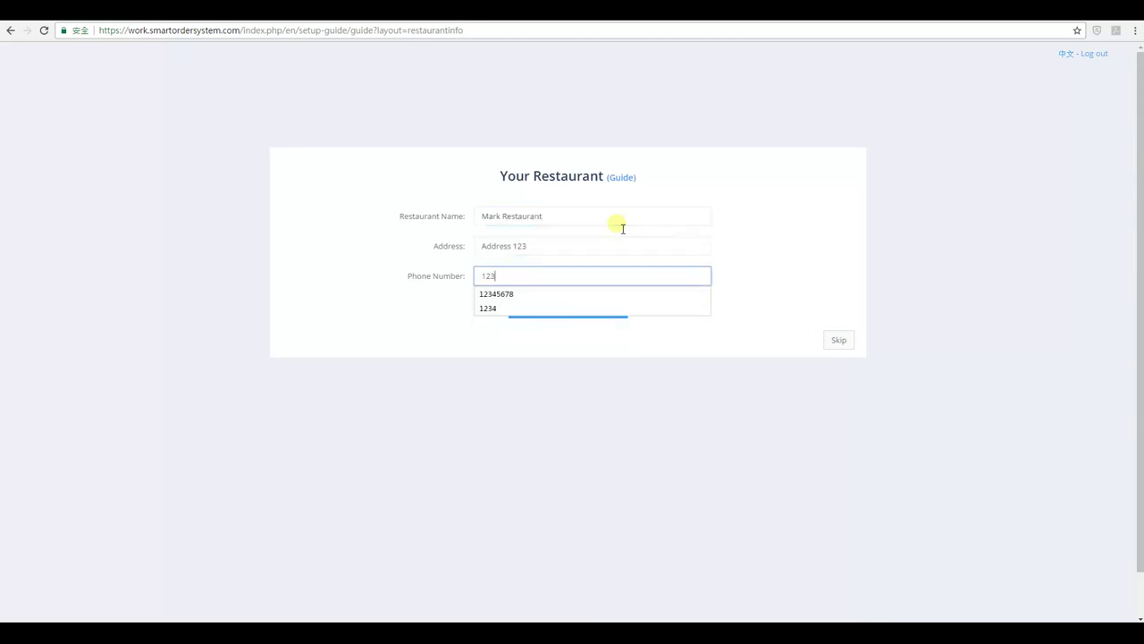
text(45678)
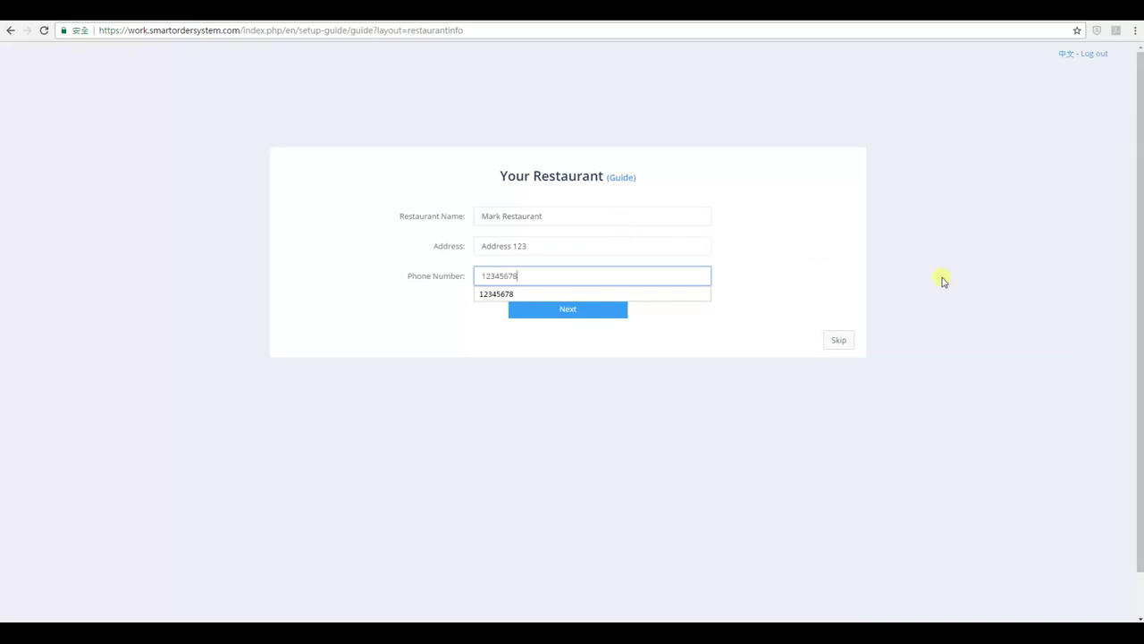
click(556, 311)
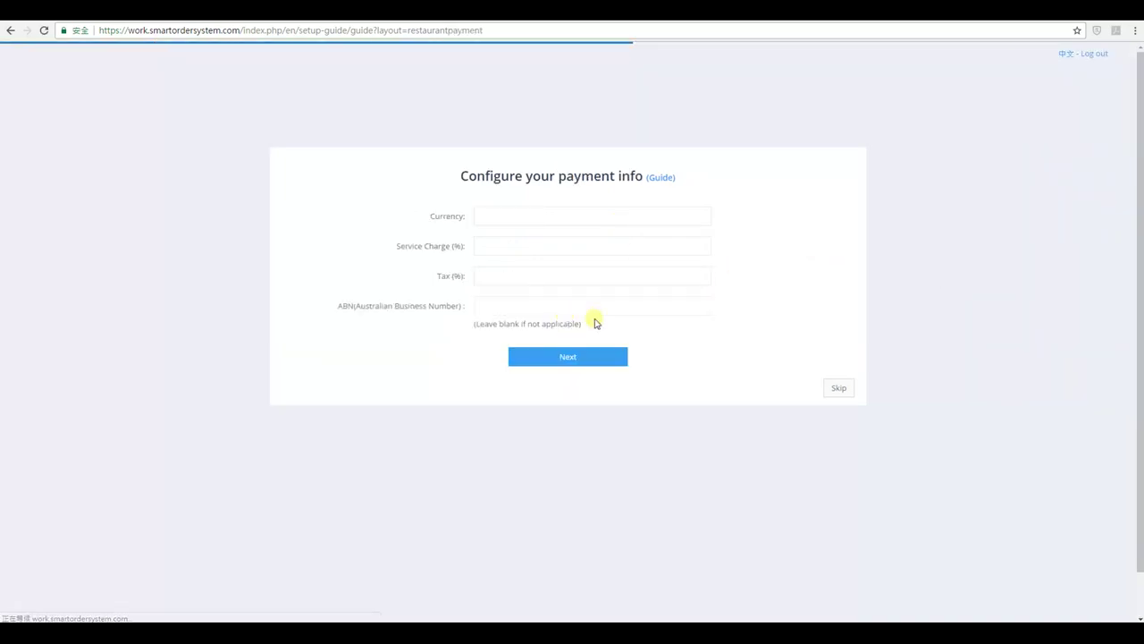
Save payment info with USD currency, 10% service charge, 10% tax and blank ABN.
click(634, 226)
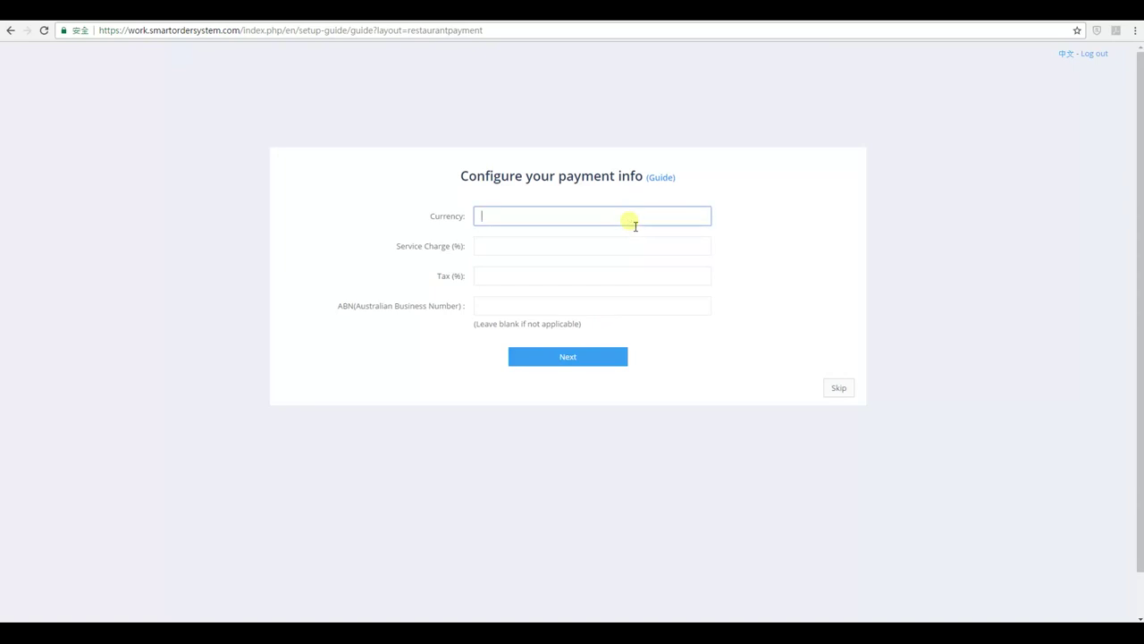
click(602, 251)
text(10)
key(Tab)
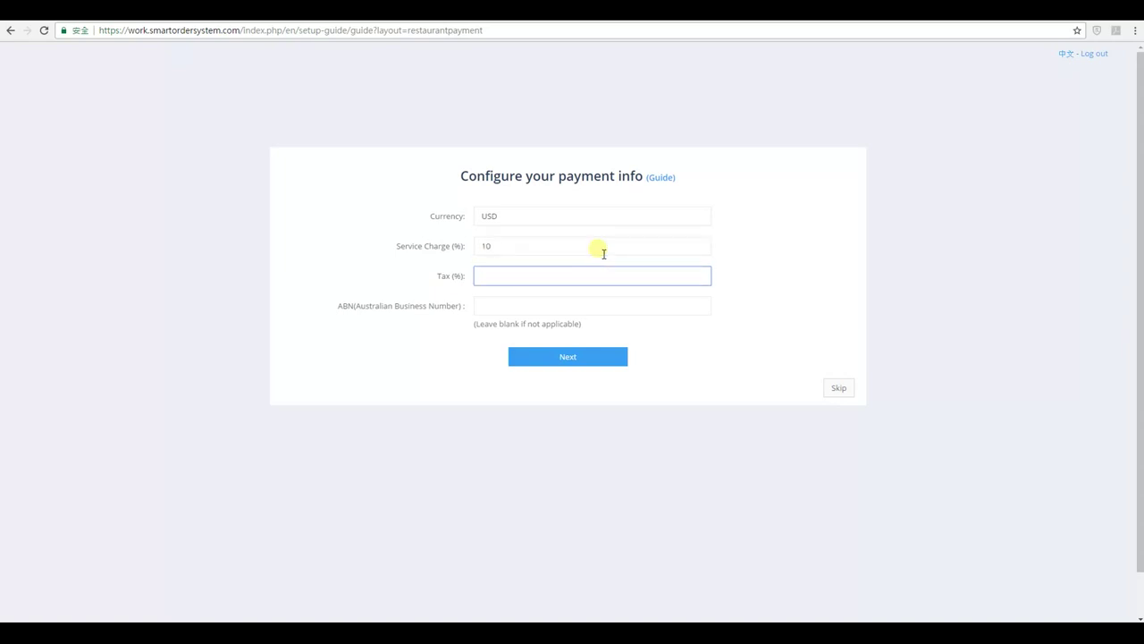
text(10)
key(Tab)
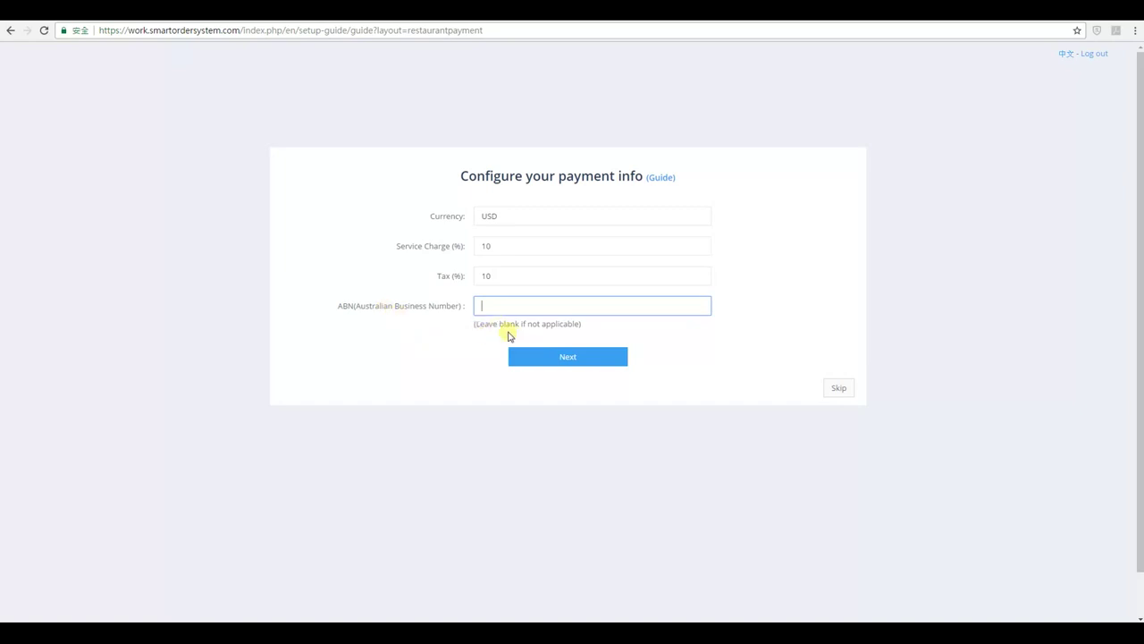
click(556, 357)
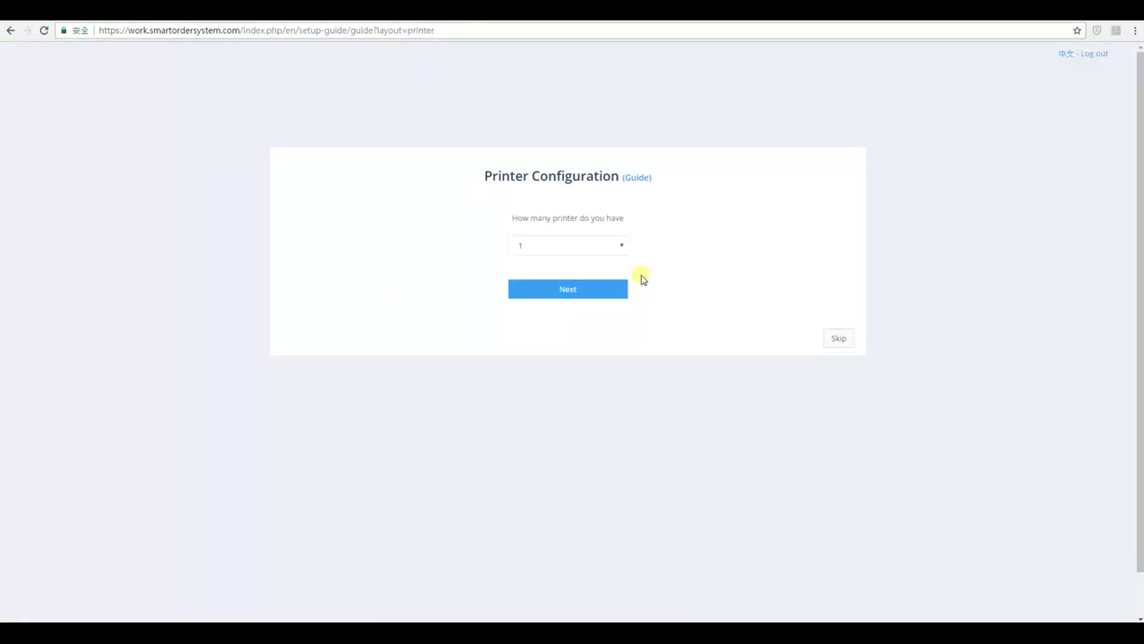
Set the number of printers to 2.
click(613, 247)
click(594, 273)
click(575, 288)
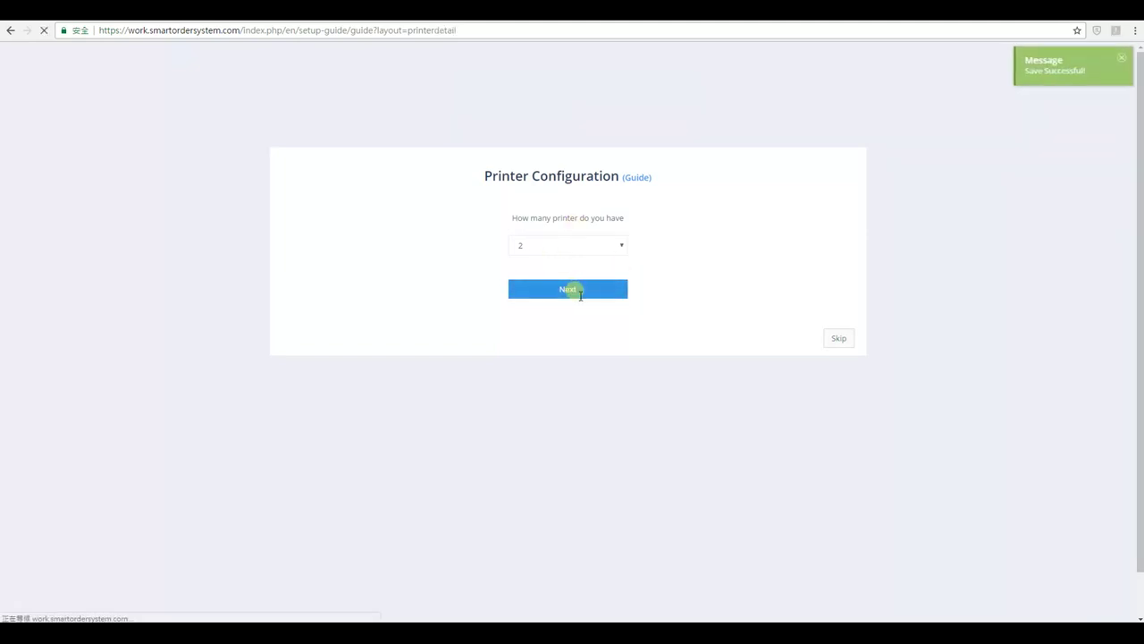
Name the printers and give Bill IP 192.168.3.103, copied from Kitchen's 192.168.3.102.
click(438, 258)
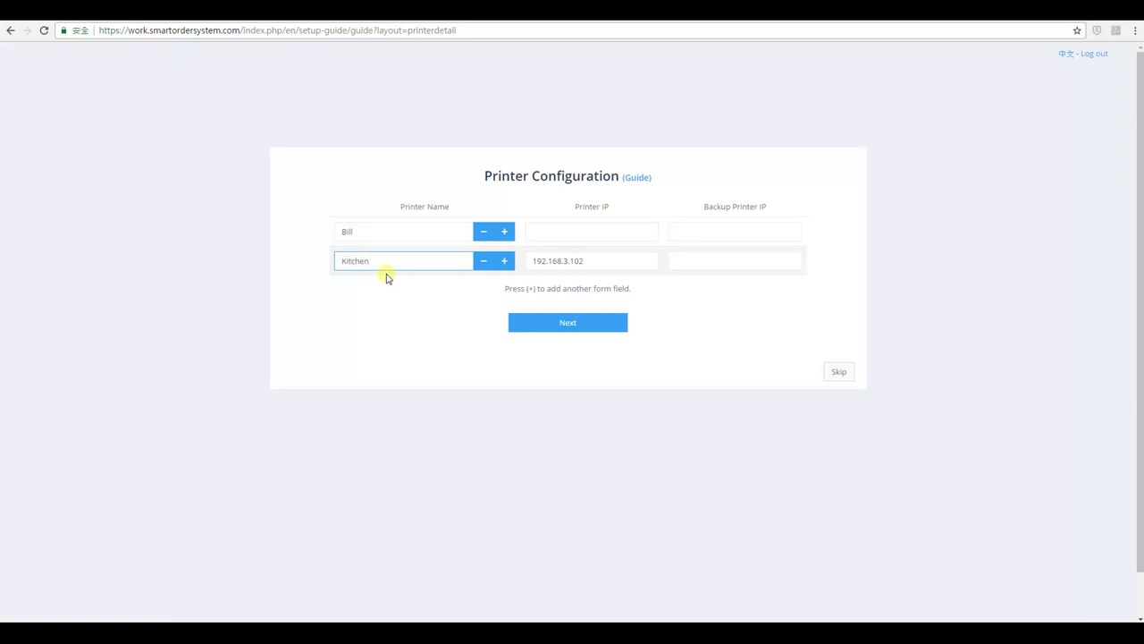
double_click(600, 255)
key(ctrl+c)
click(605, 234)
key(ctrl+v)
key(BackSpace)
text(3)
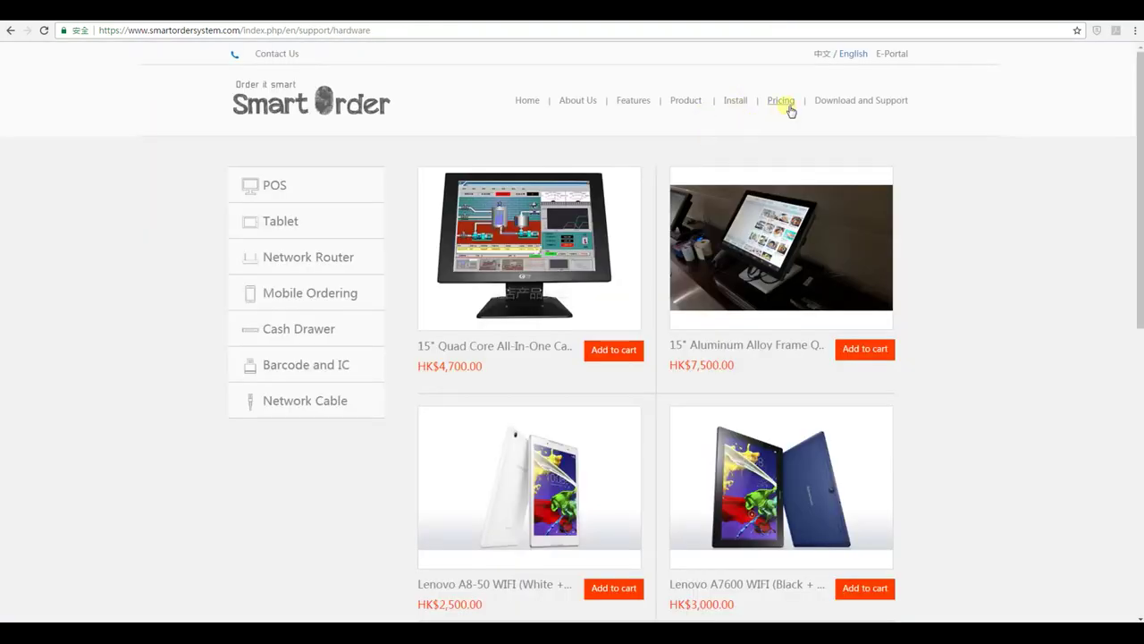
click(858, 101)
click(339, 305)
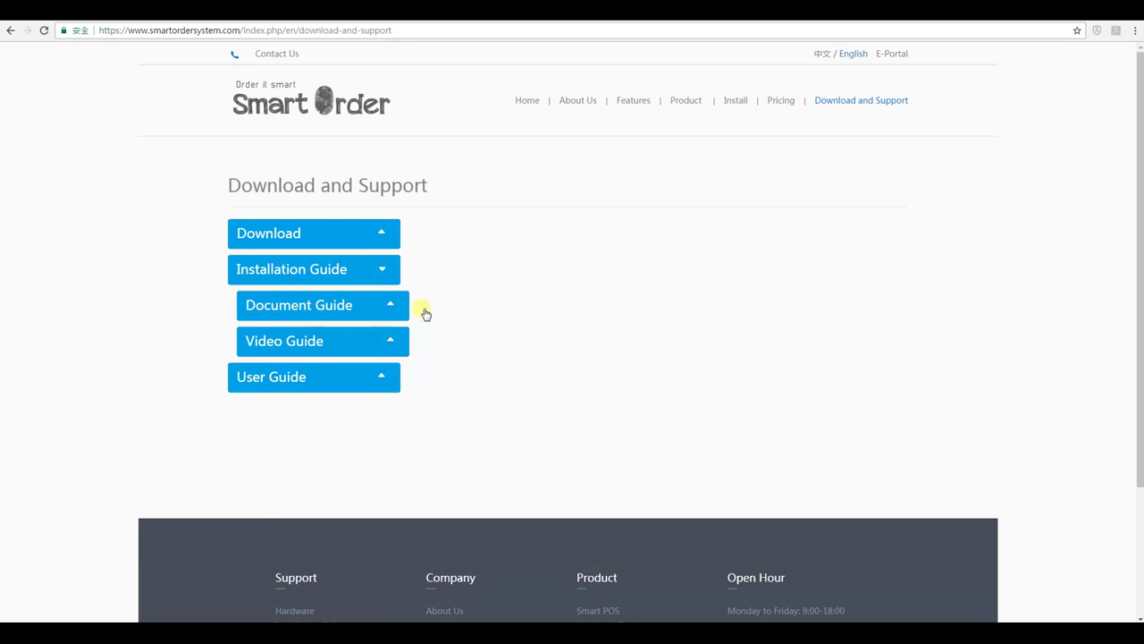
click(371, 308)
scroll(480, 378, down, 3)
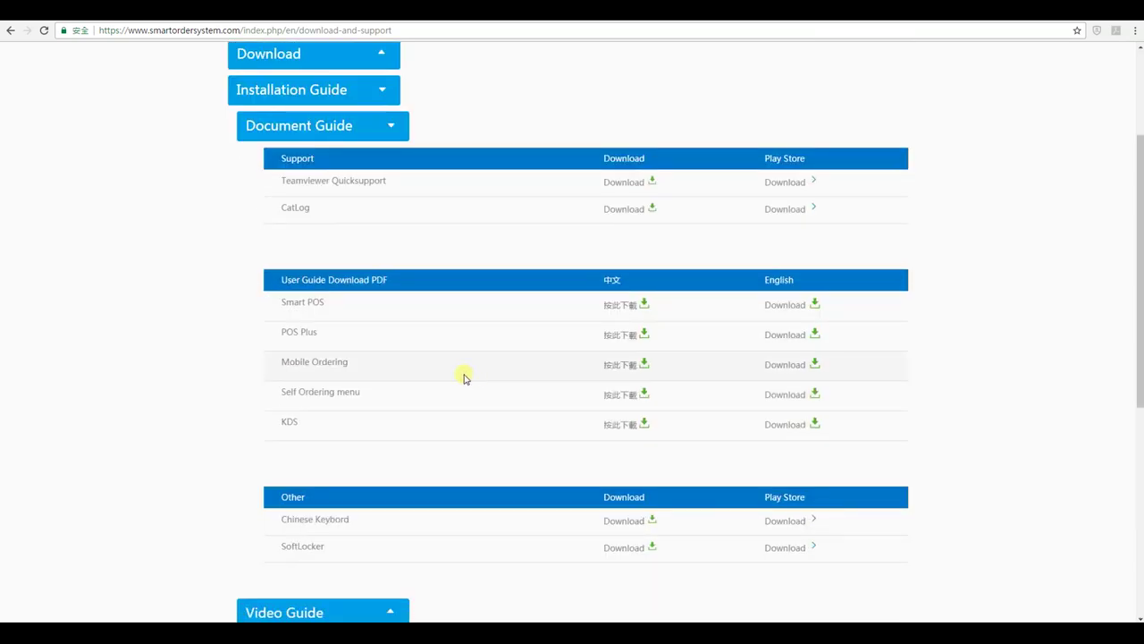
scroll(450, 194, up, 2)
click(382, 209)
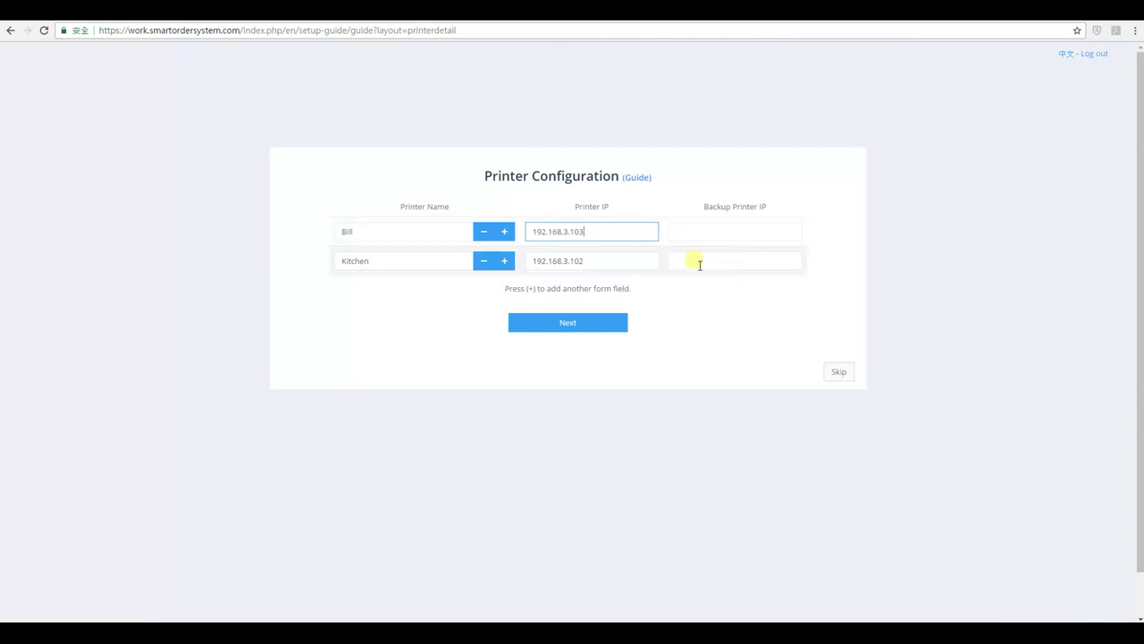
Save the Bill and Kitchen printer configuration and accept Room A as the only area.
click(585, 323)
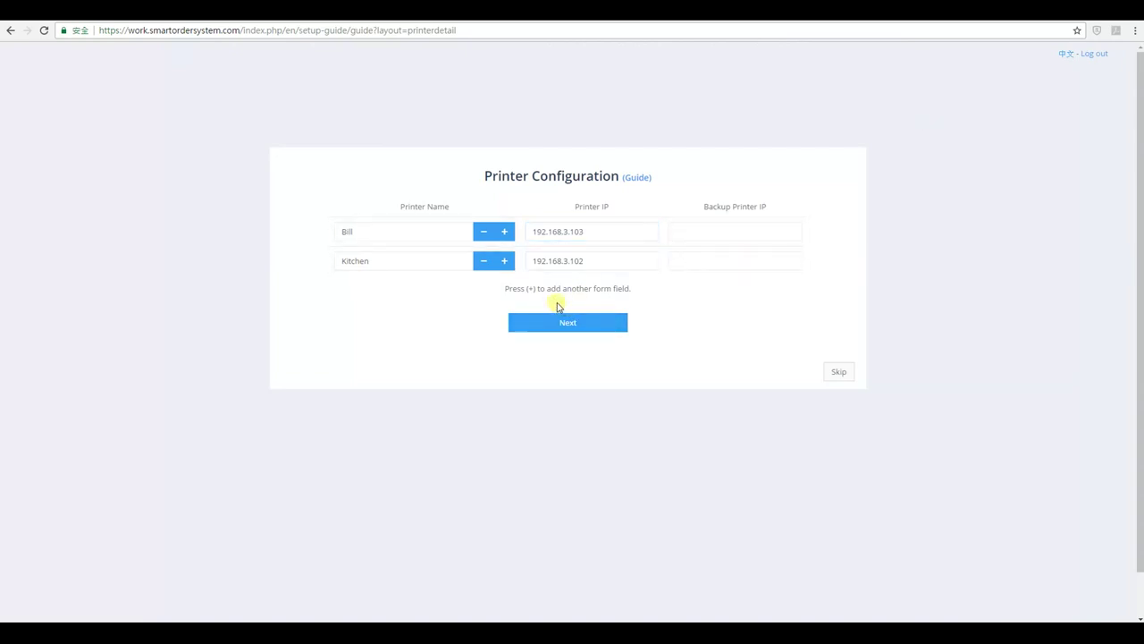
click(577, 324)
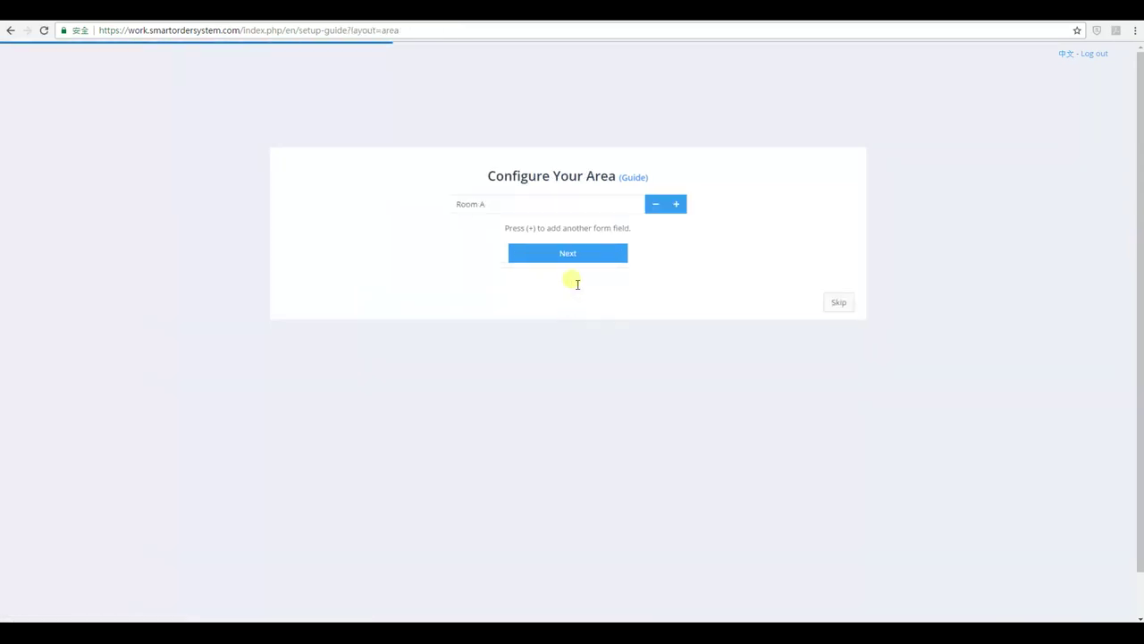
click(572, 254)
Add tables A1, A2 and A3 to Room A and save them.
click(430, 231)
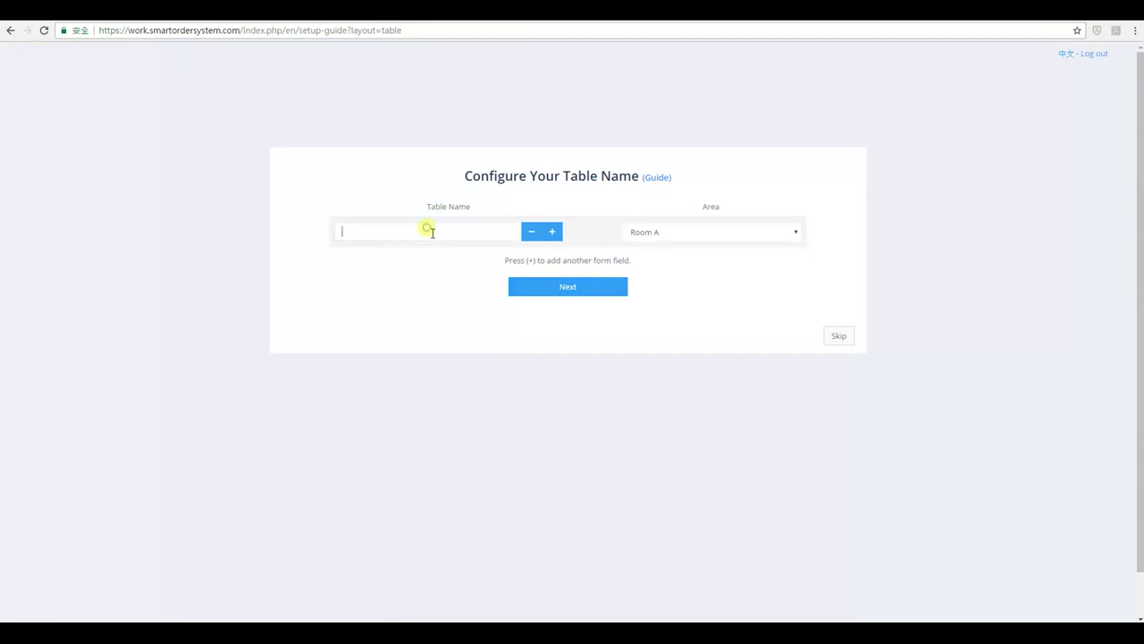
text(A1)
click(552, 232)
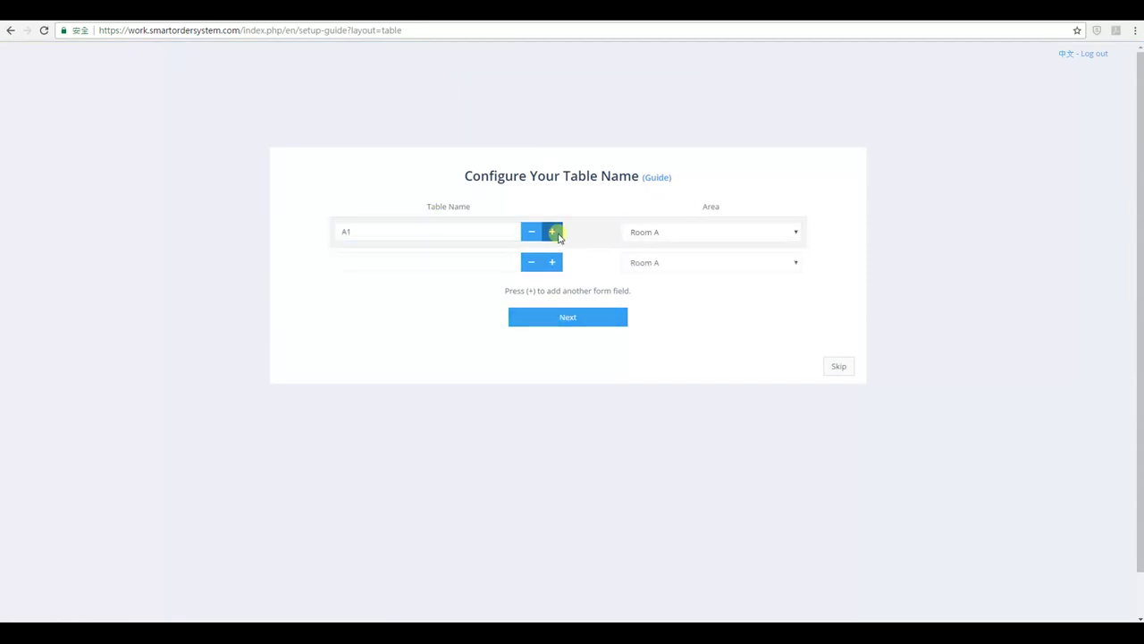
text(A2)
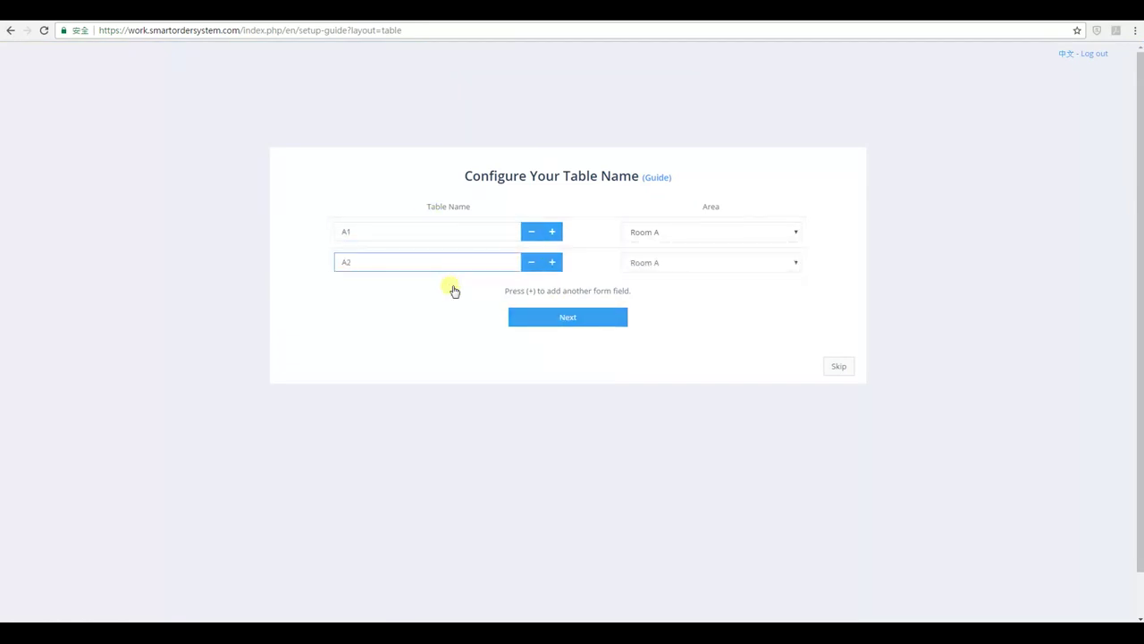
click(552, 262)
click(447, 291)
text(A3)
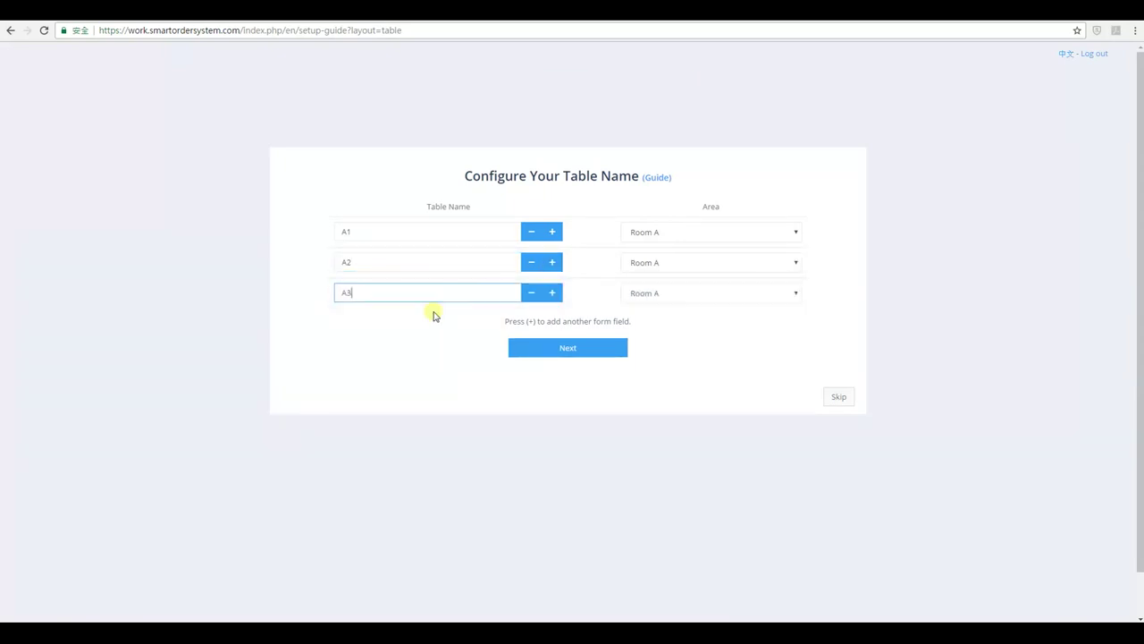
click(545, 311)
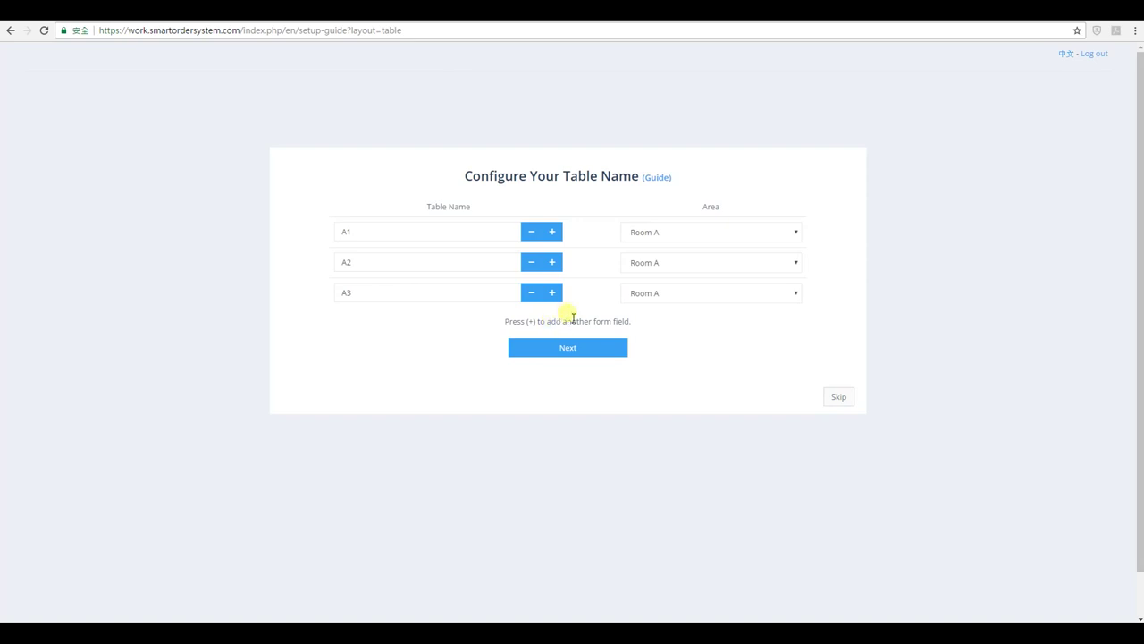
click(581, 350)
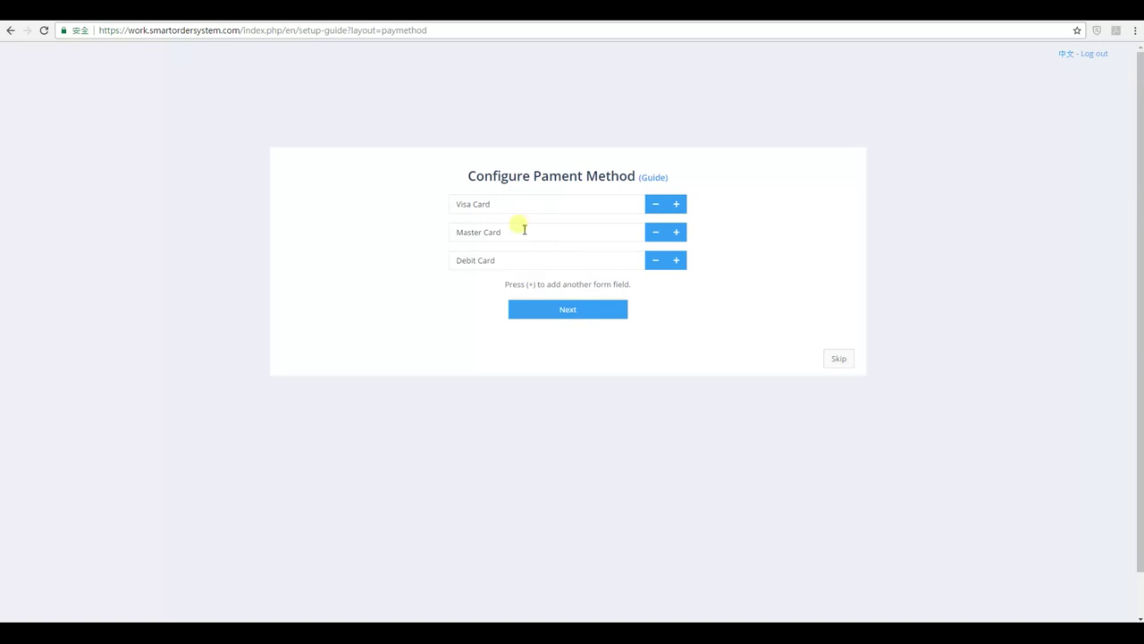
Keep the Visa, Master and Debit card methods and add a second staff row.
click(565, 309)
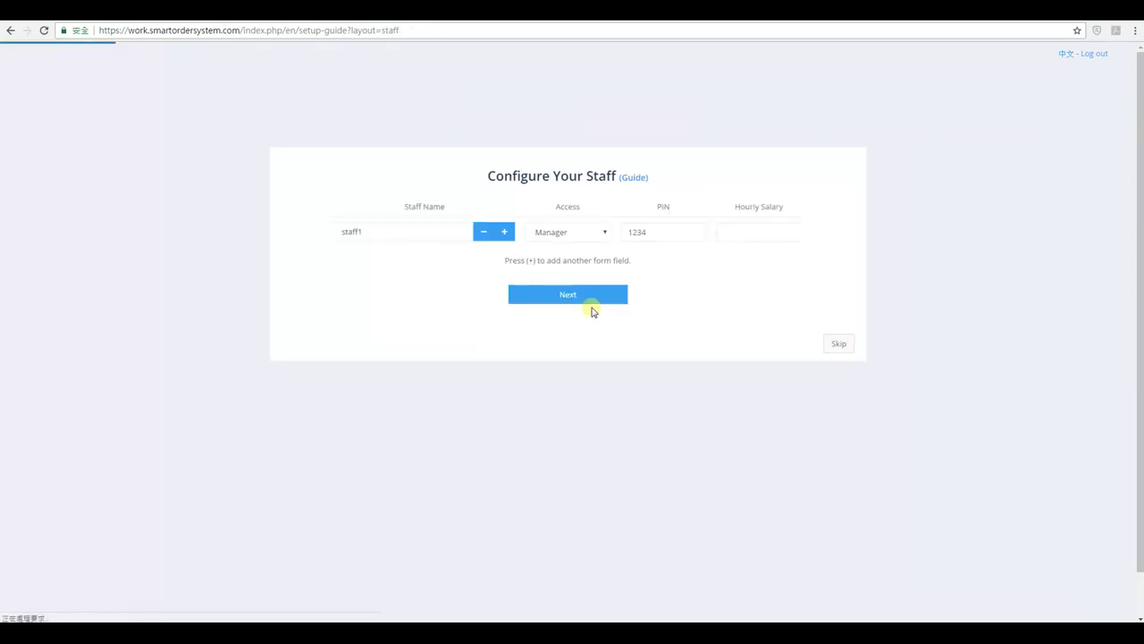
click(503, 234)
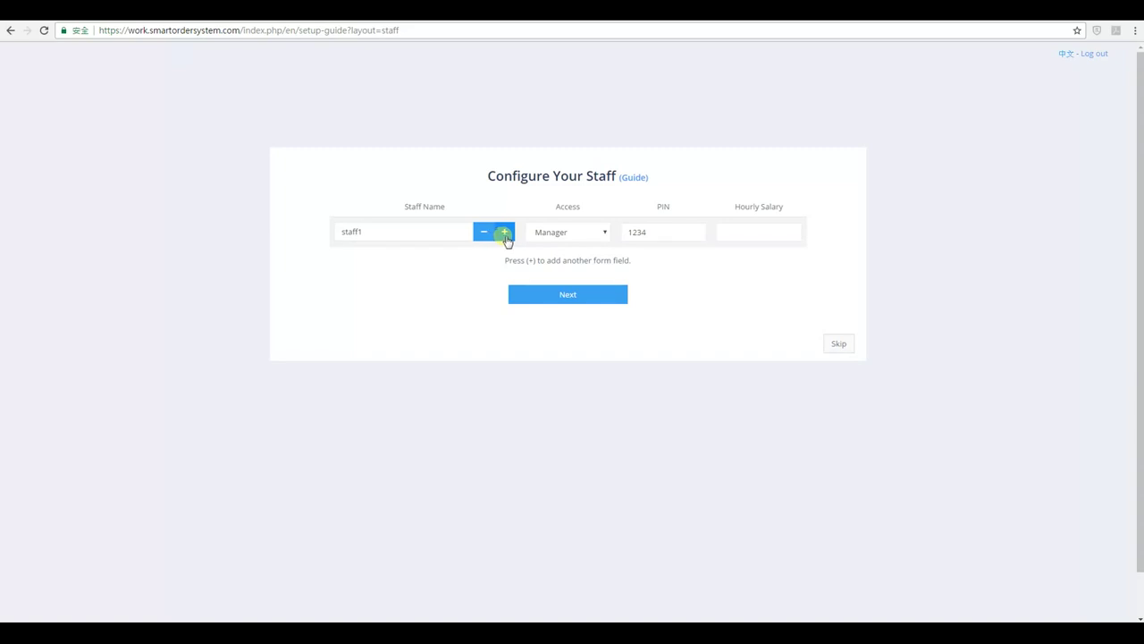
click(504, 234)
Add Staff2 with Officer access and a PIN, then finish system setup.
click(394, 267)
text(staff2)
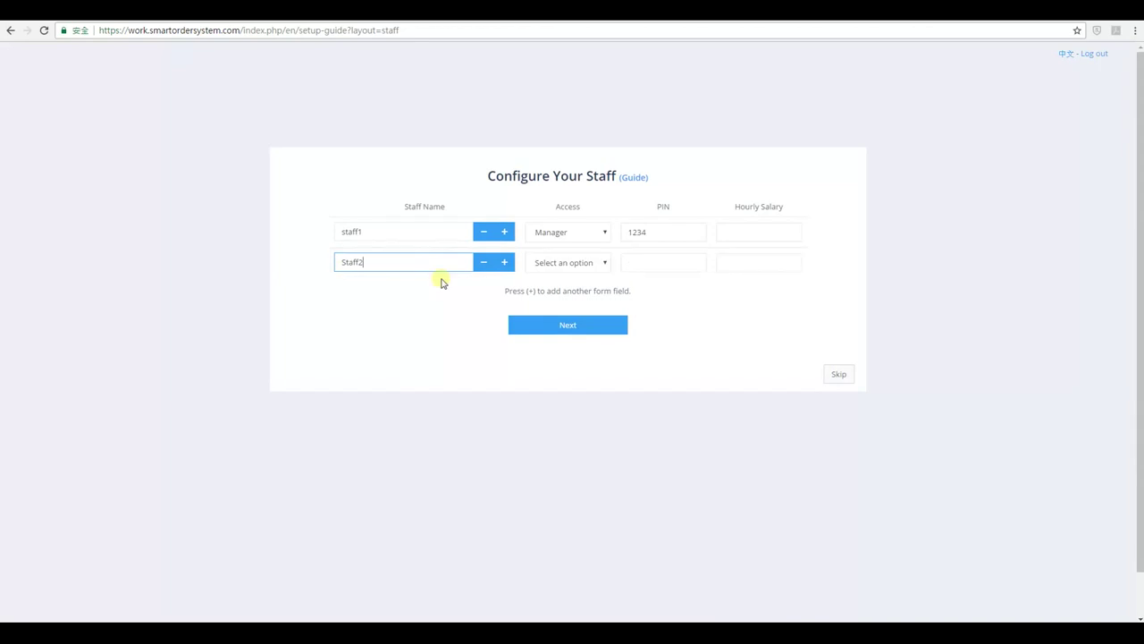
click(565, 262)
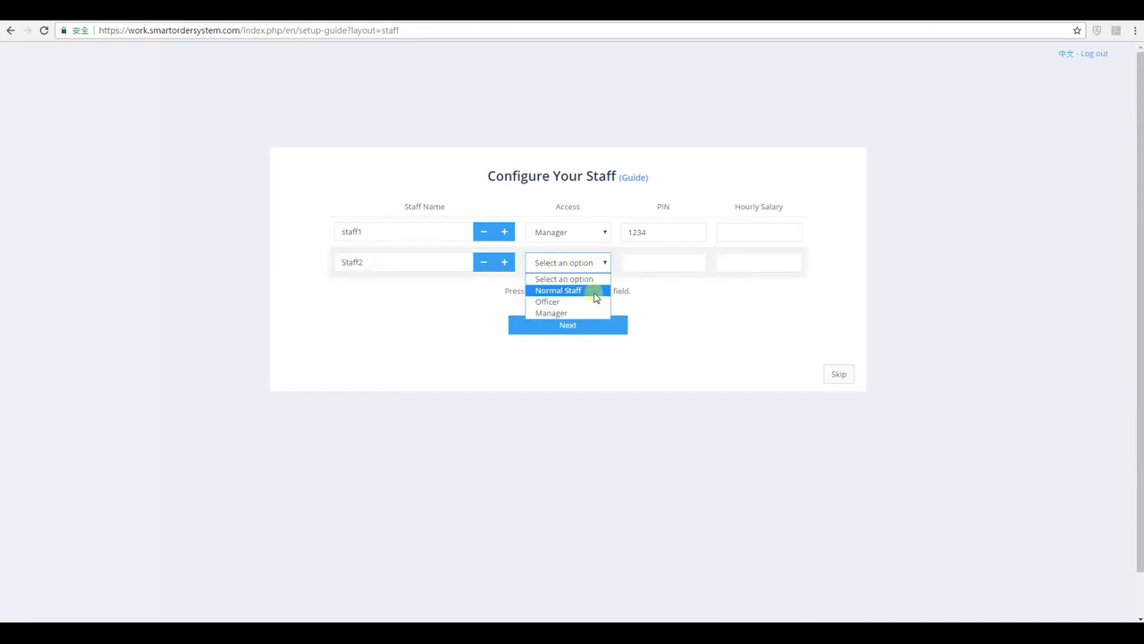
click(582, 301)
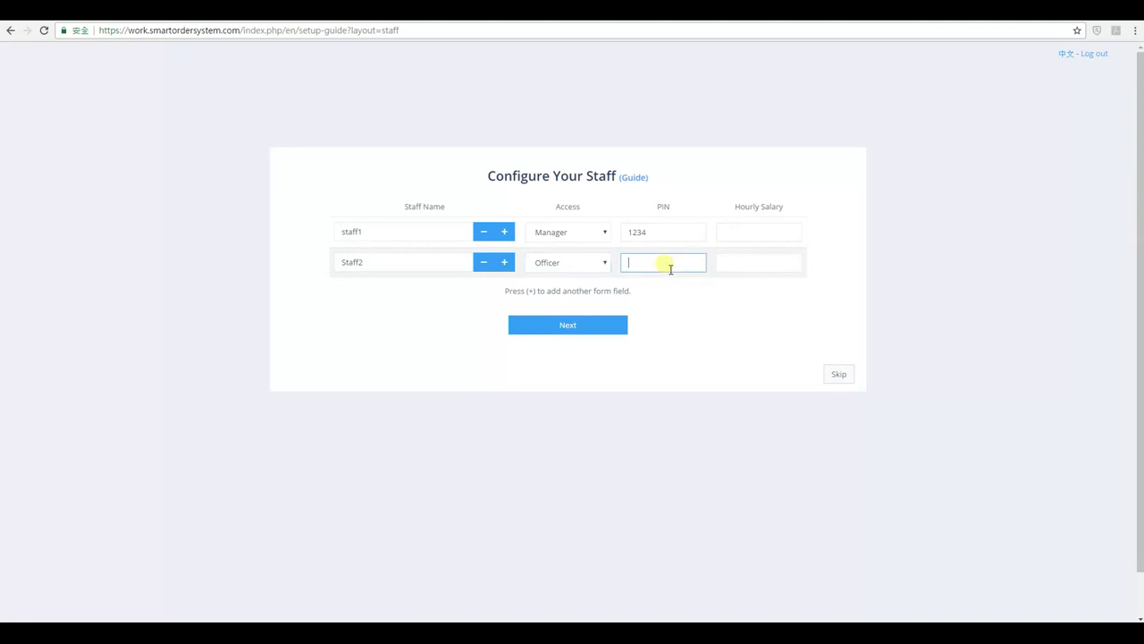
text(123)
click(571, 331)
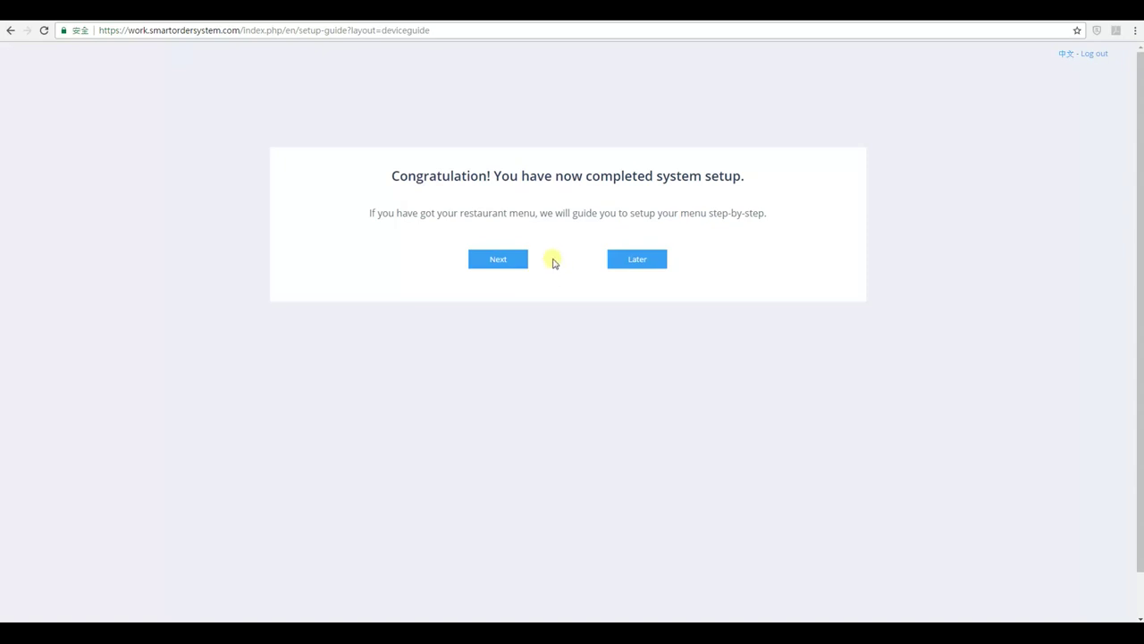
Start the guided menu setup and begin entering a category on Configure Your Restaurant Menu.
click(508, 261)
click(498, 260)
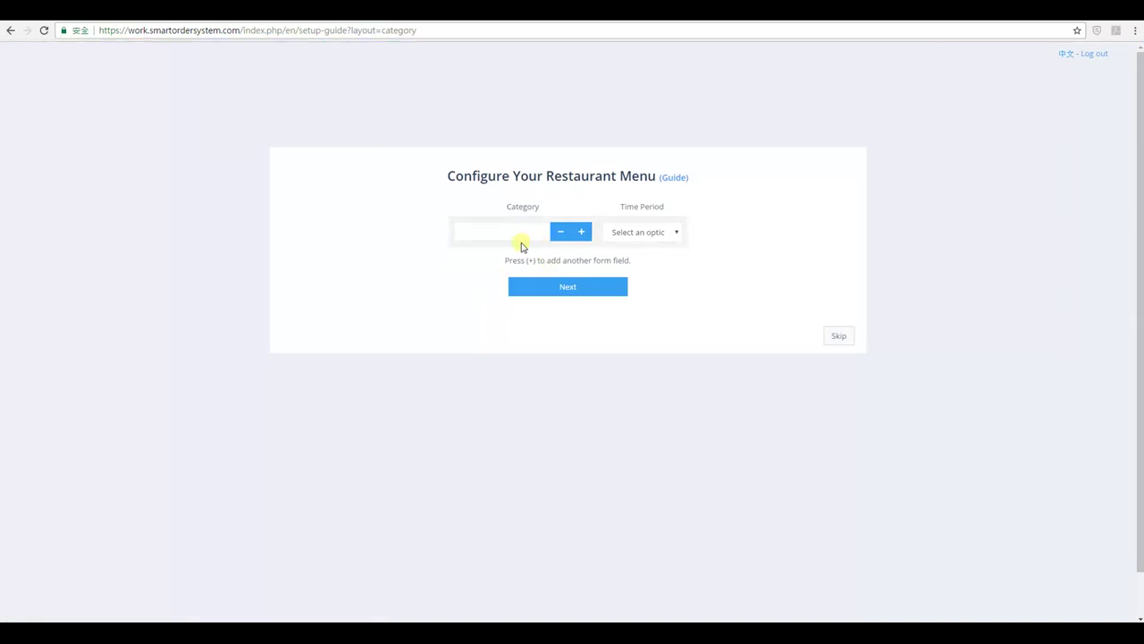
click(529, 241)
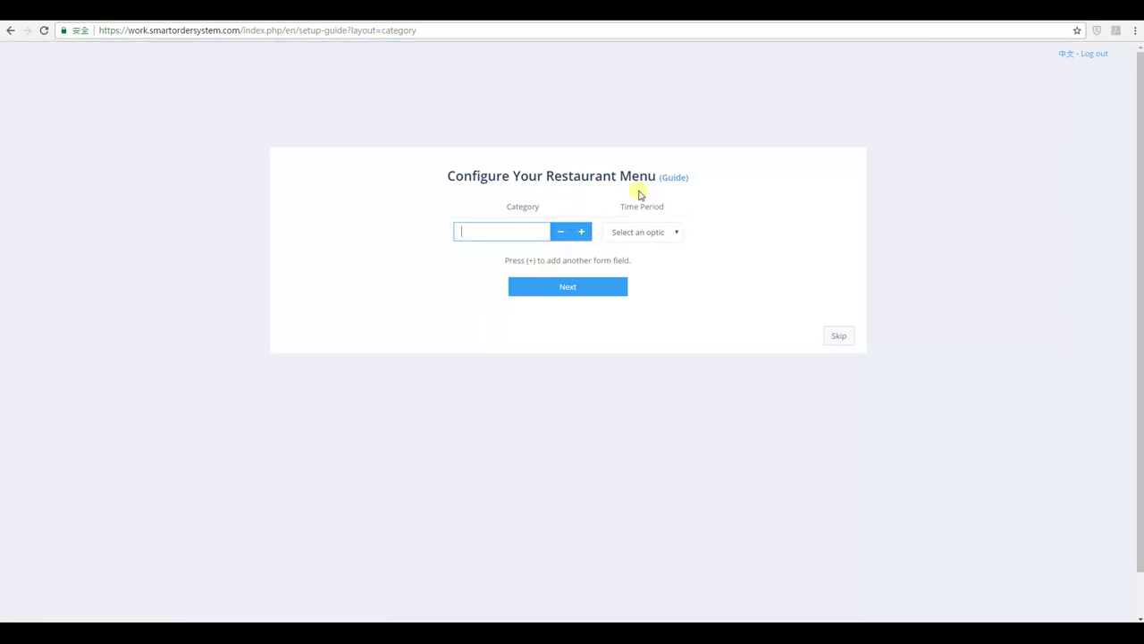
click(677, 182)
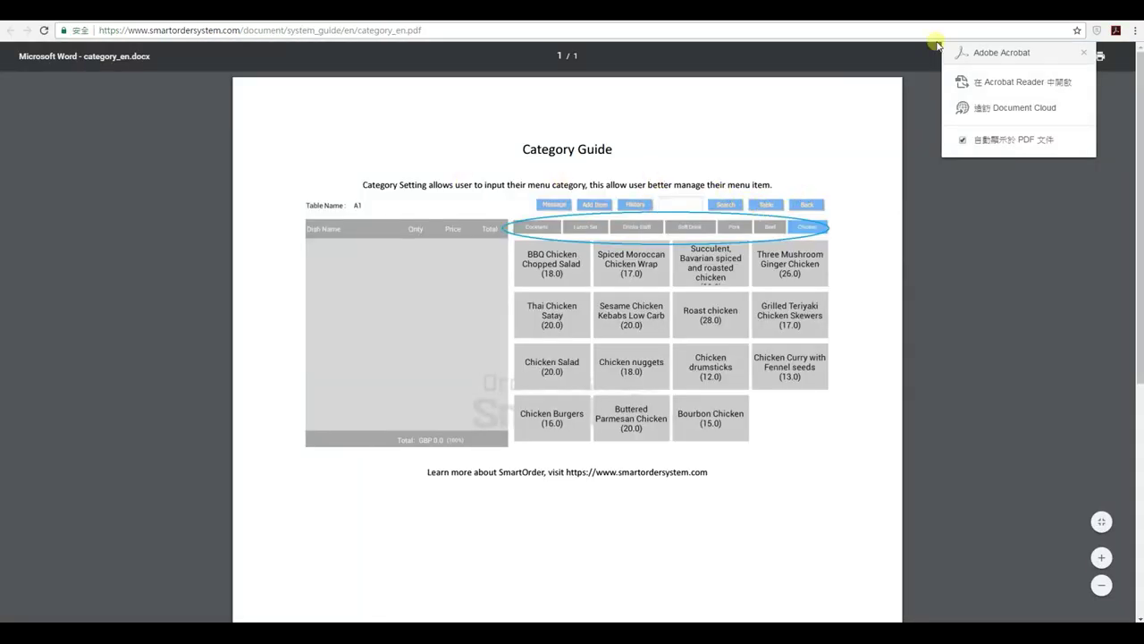
key(ctrl+w)
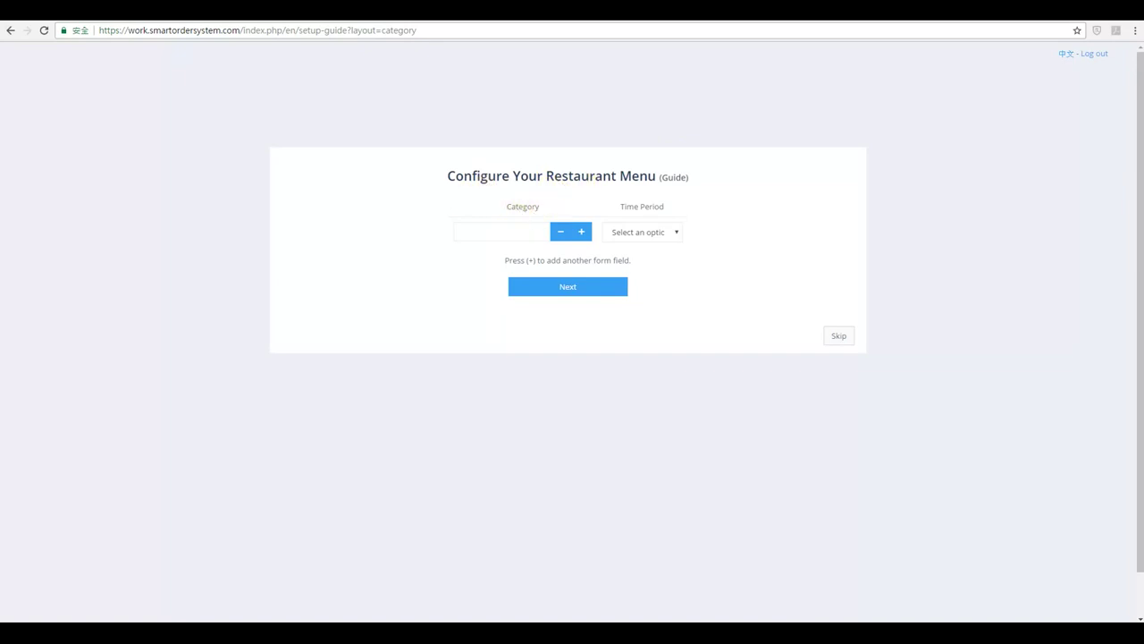
click(674, 177)
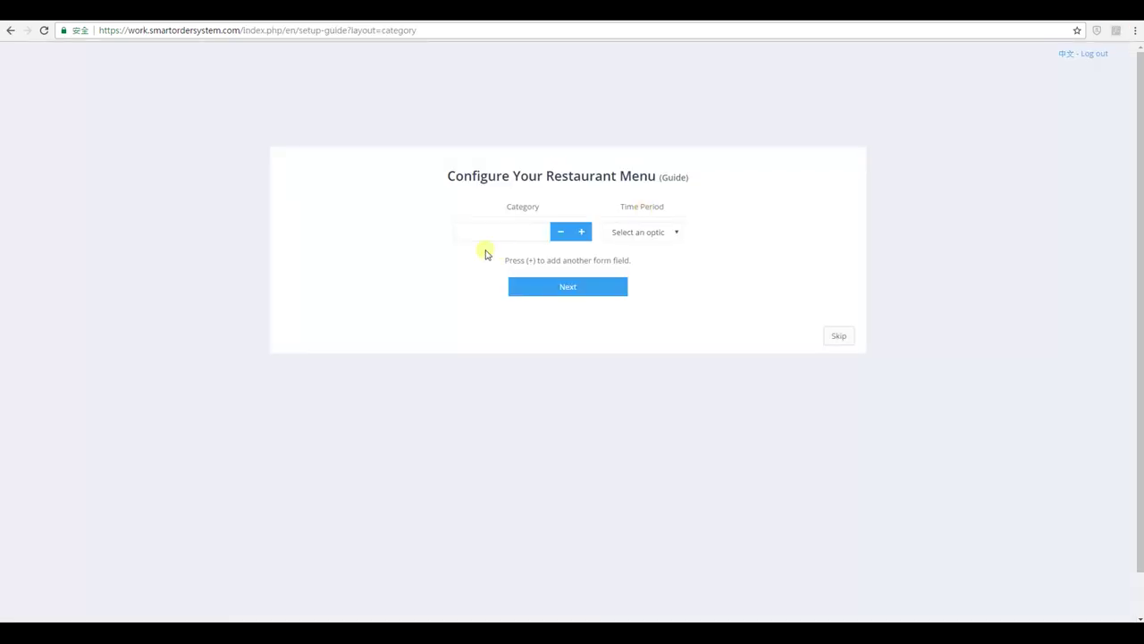
click(498, 229)
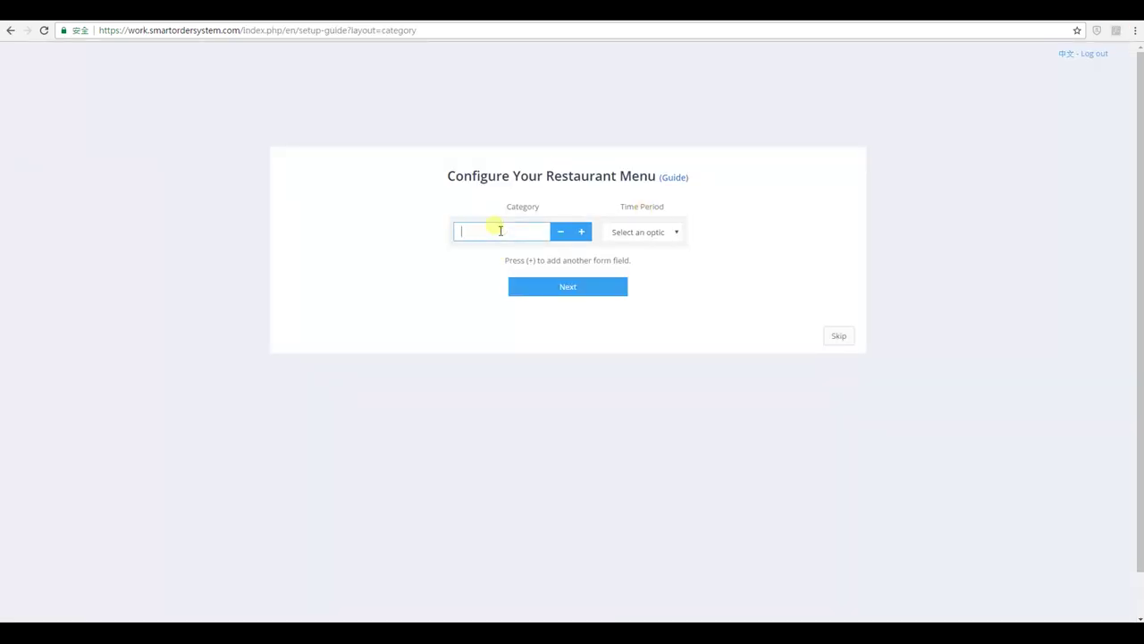
Create Beef and Chicken menu categories, each with time period ALL, and save them.
text(Beef)
click(582, 232)
click(610, 232)
click(639, 260)
click(491, 265)
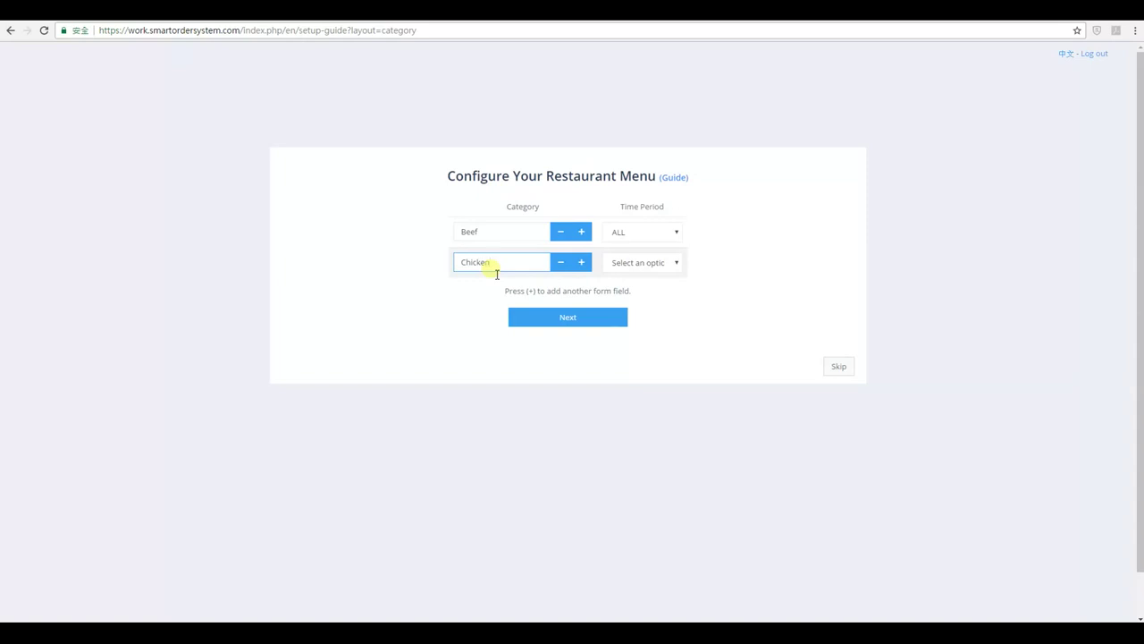
click(617, 266)
click(616, 279)
click(641, 298)
click(591, 325)
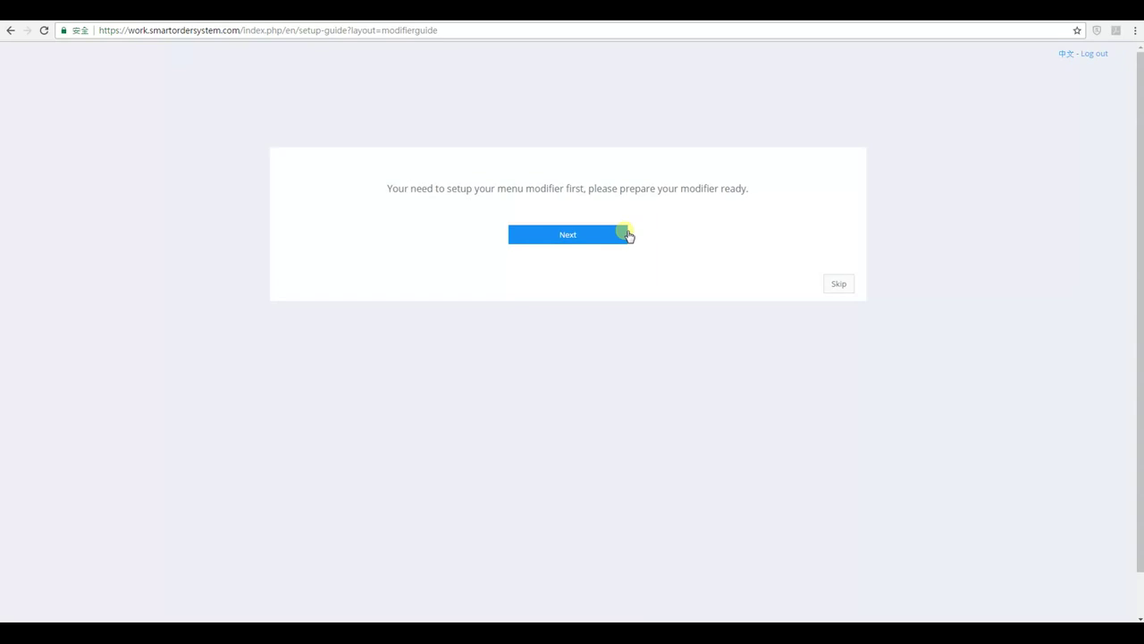
Pass the modifier notice and save Salad Dressing and Drink modifier categories.
click(567, 238)
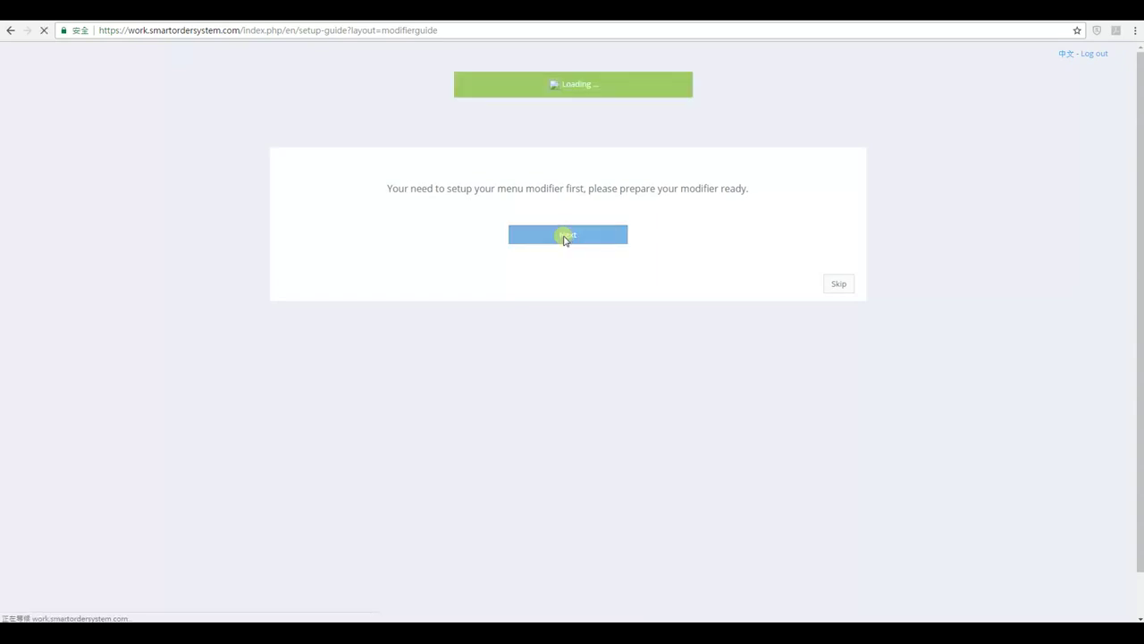
click(602, 233)
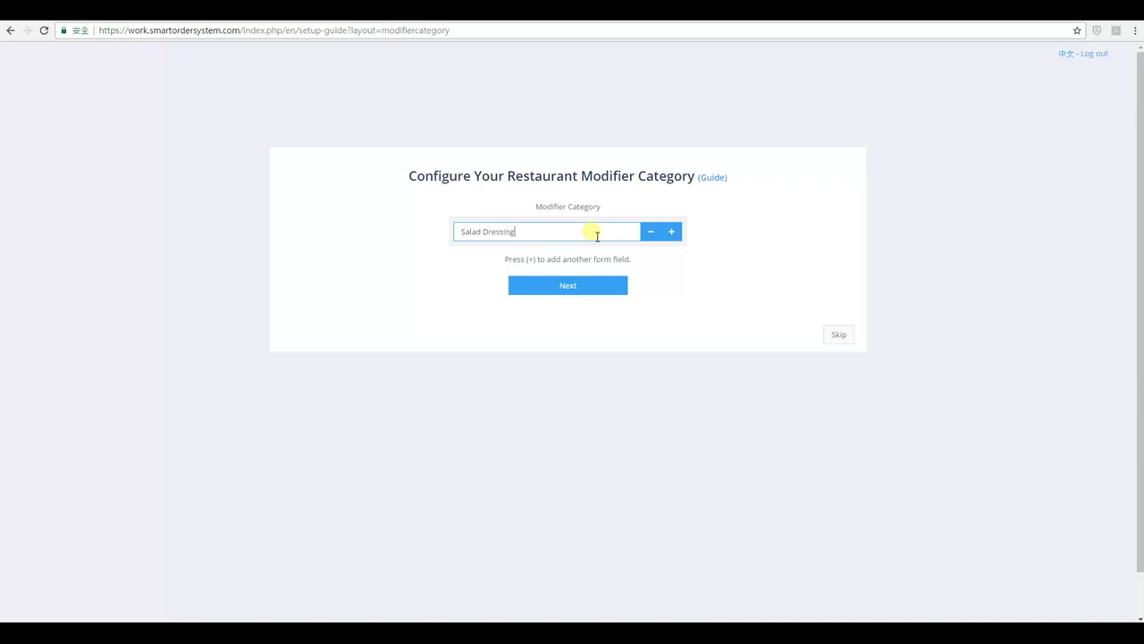
click(672, 231)
click(566, 260)
text(Drink)
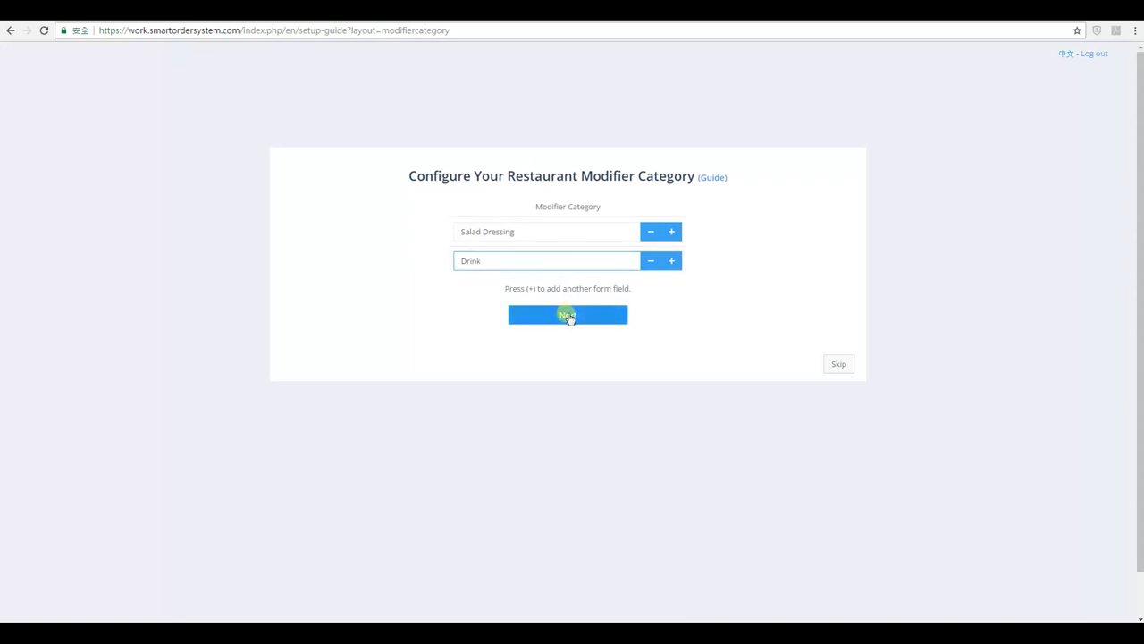
click(568, 315)
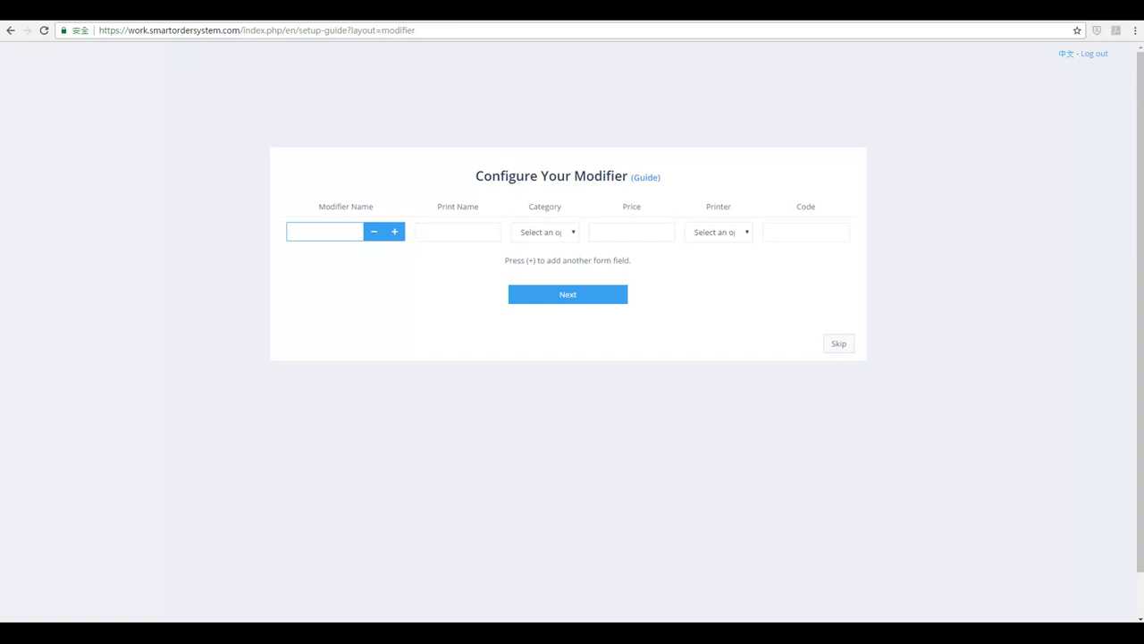
Enter Caesar Dressing as both modifier name and print name, then open the modifier Guide.
text(Caesar Dressing)
click(449, 234)
text(Caesar Dressing)
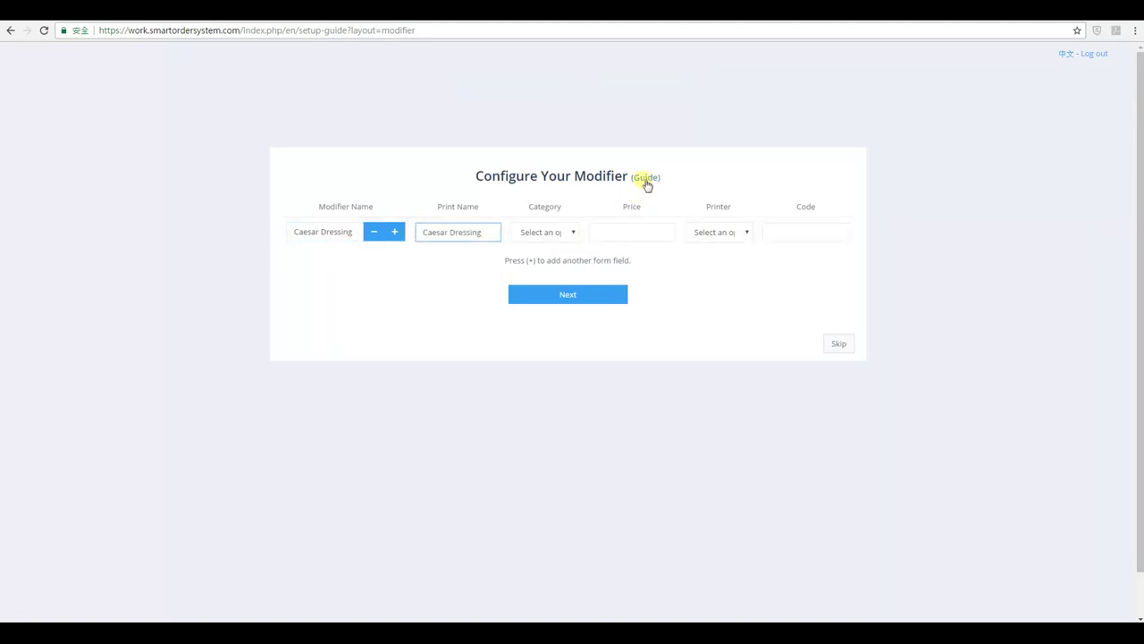
click(646, 178)
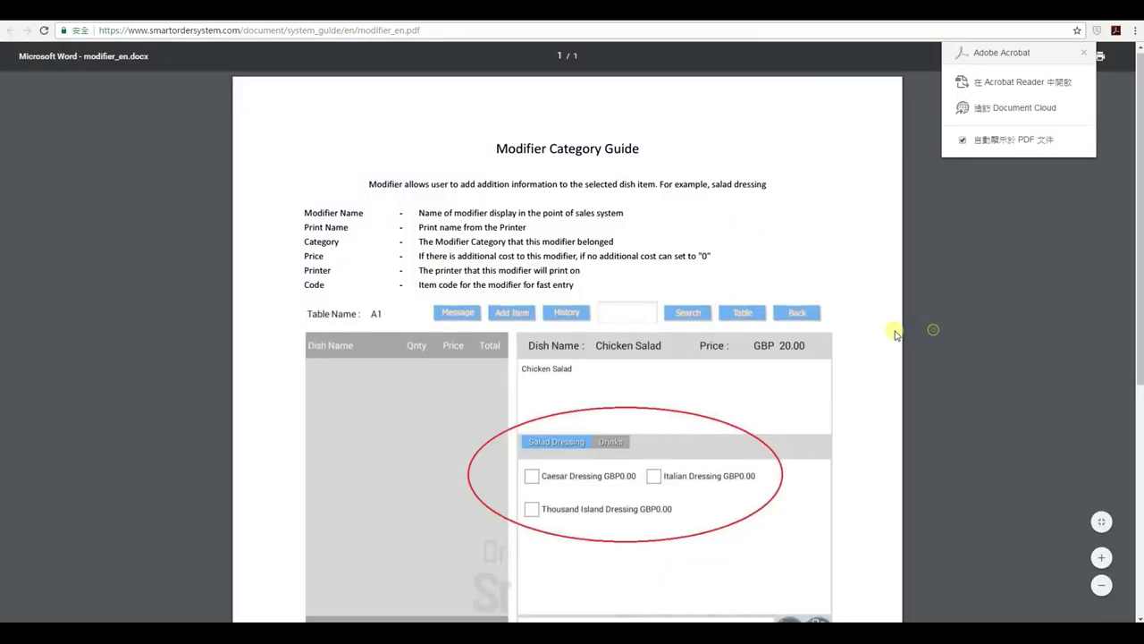
Skim modifier_en.pdf, then set the Caesar Dressing modifier's category to Salad Dressing.
scroll(557, 324, down, 3)
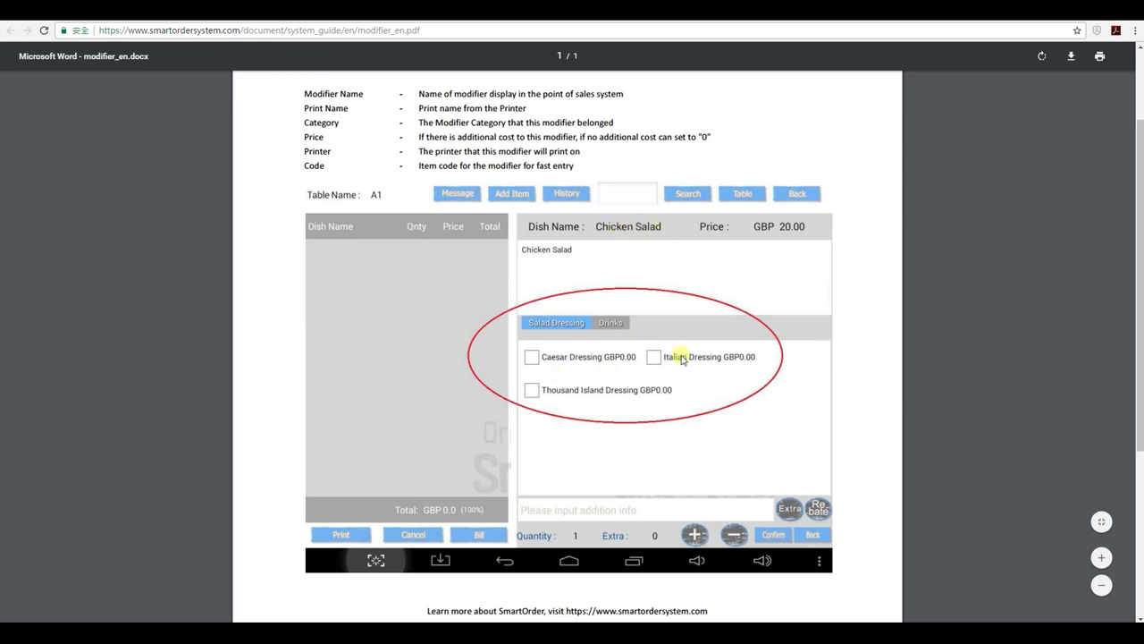
scroll(643, 329, down, 3)
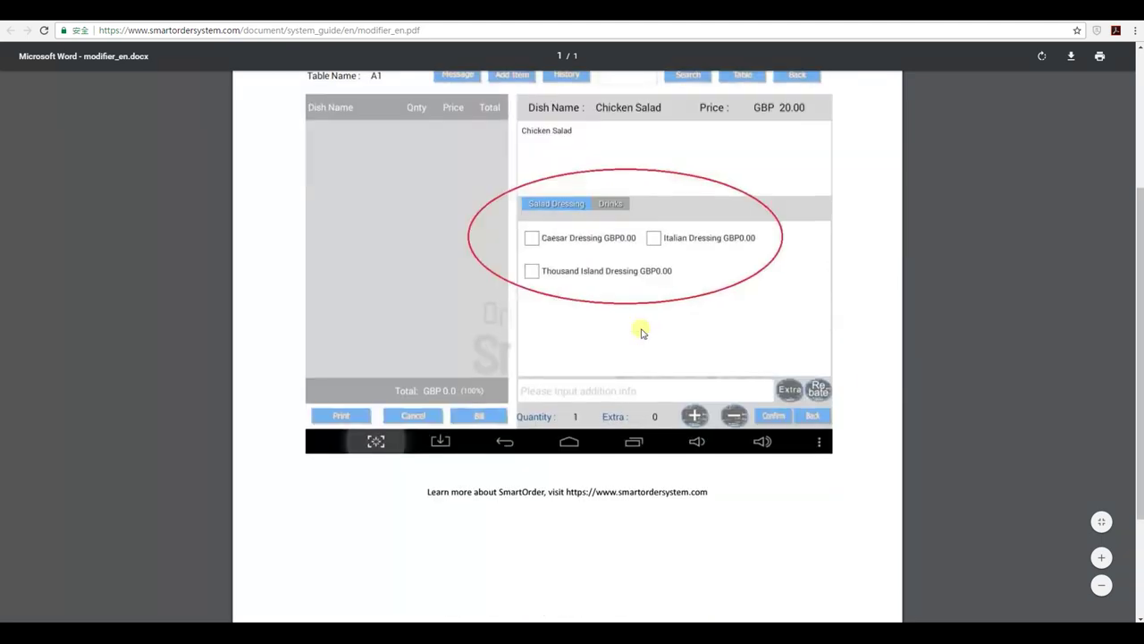
scroll(644, 327, down, 2)
scroll(645, 325, up, 1)
scroll(648, 322, up, 3)
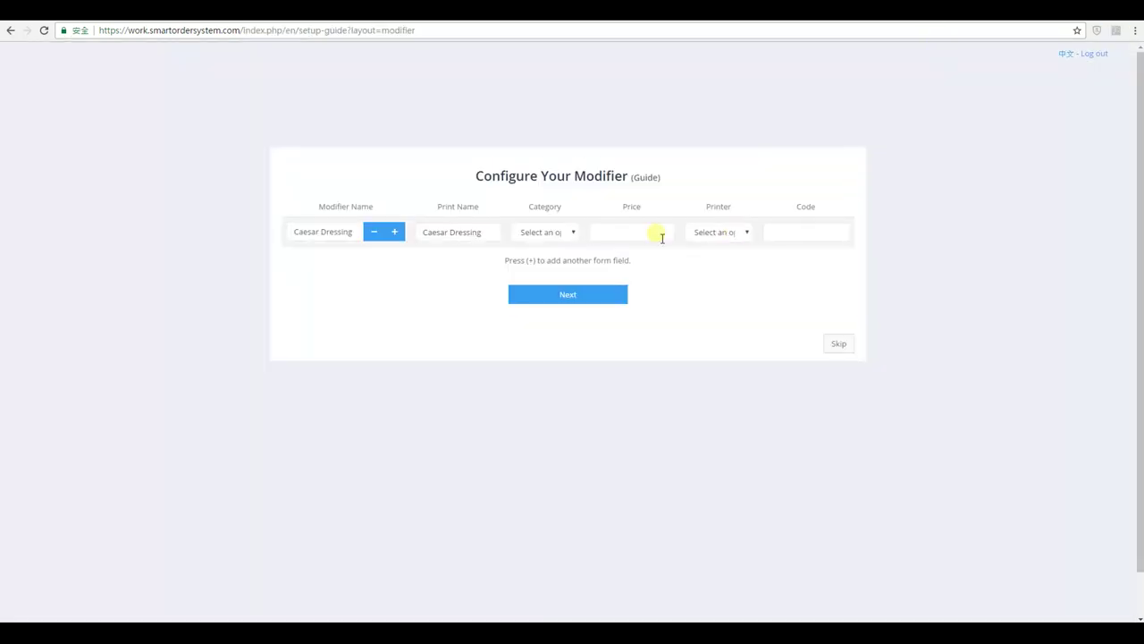
click(565, 235)
click(571, 259)
click(640, 239)
Set Caesar Dressing's price to 0 and its printer to Kitchen.
drag(647, 234, 587, 235)
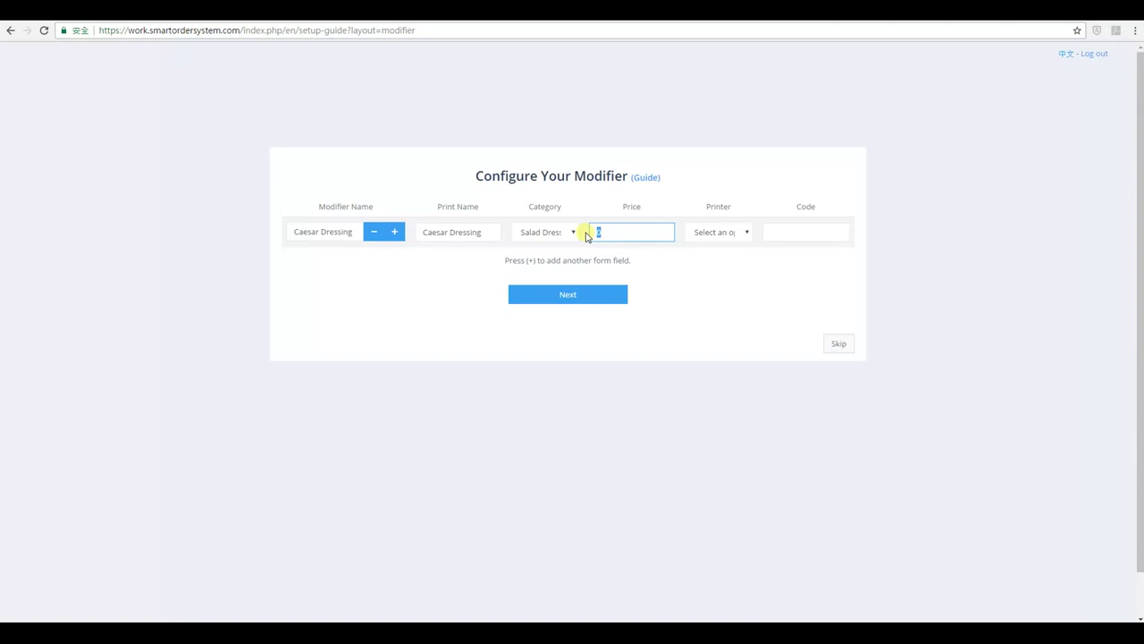
click(734, 232)
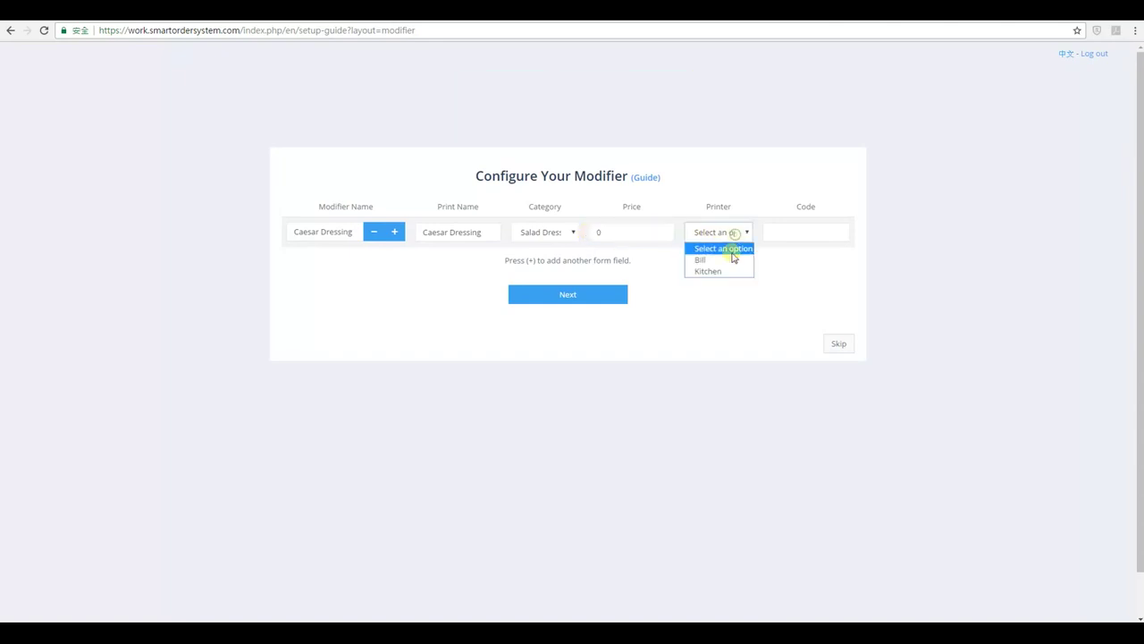
click(715, 270)
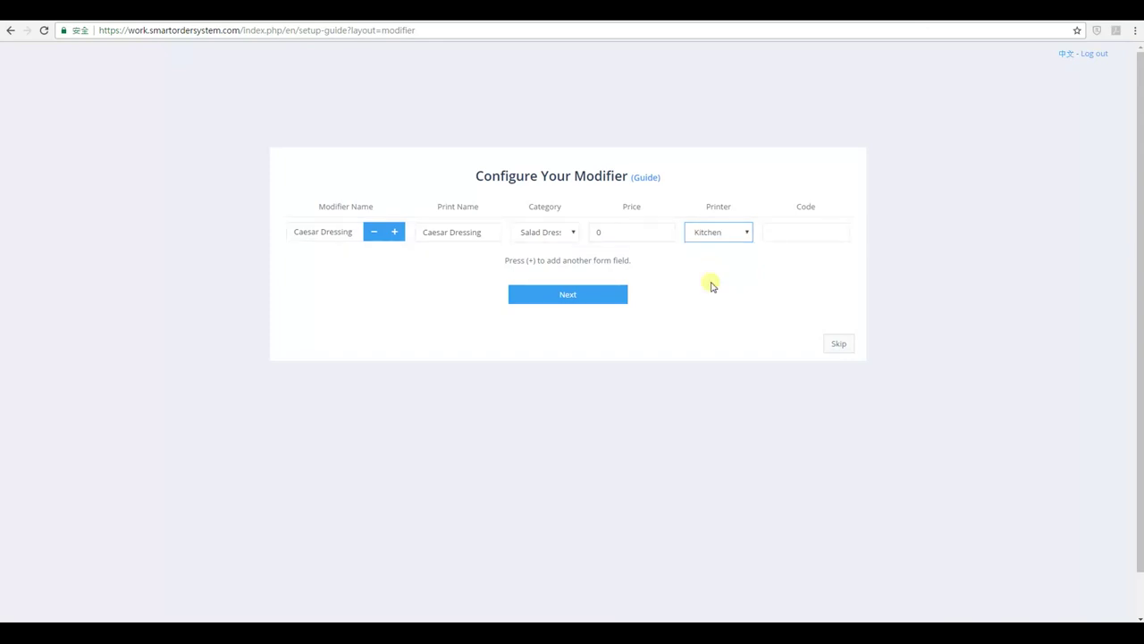
click(695, 281)
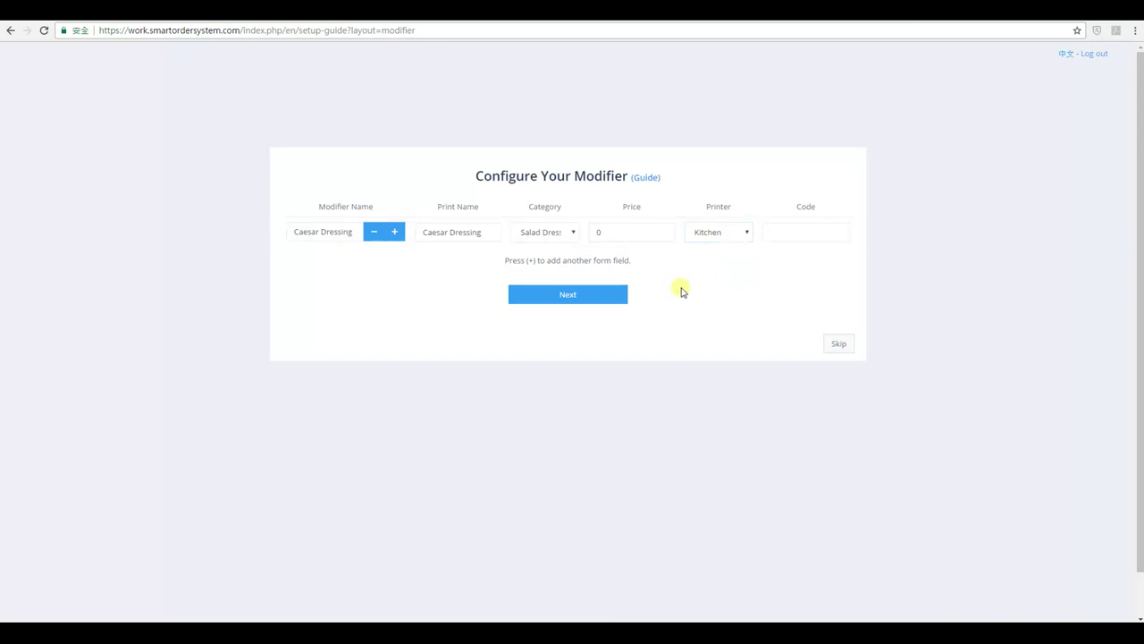
click(626, 296)
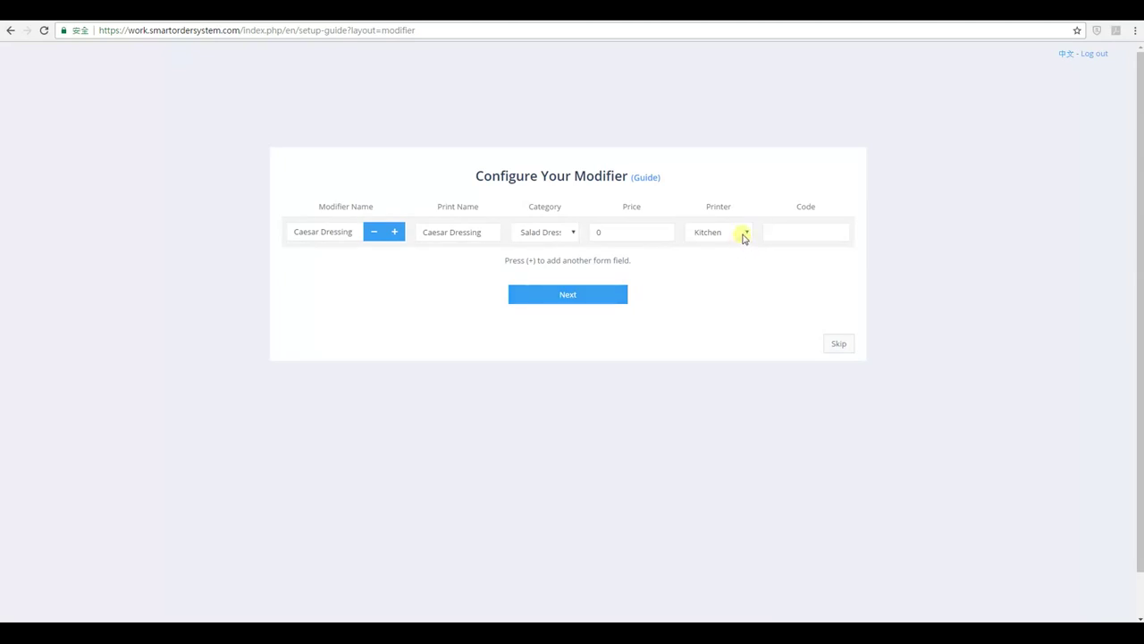
click(618, 298)
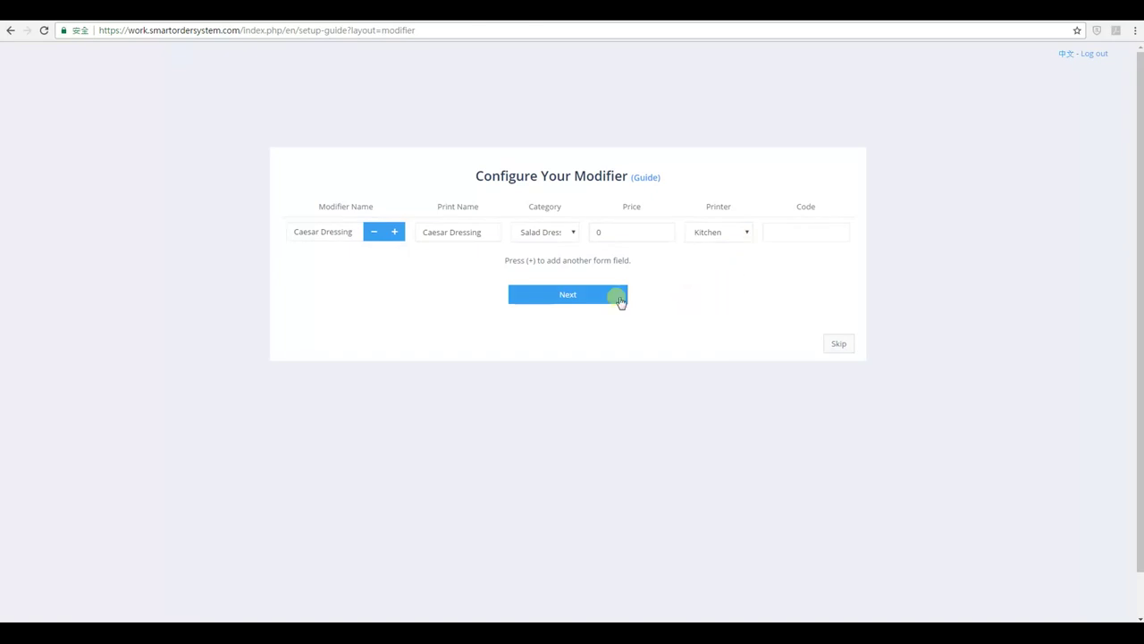
Save the modifier and name the new dish Chicken Salad for both dish and print name.
click(573, 298)
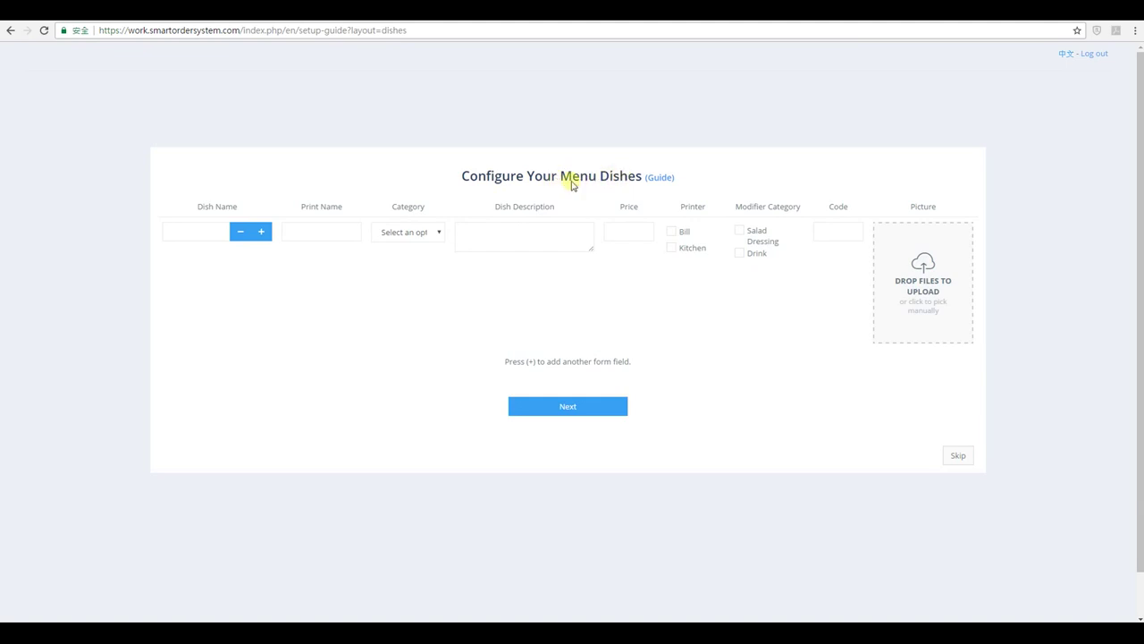
click(214, 230)
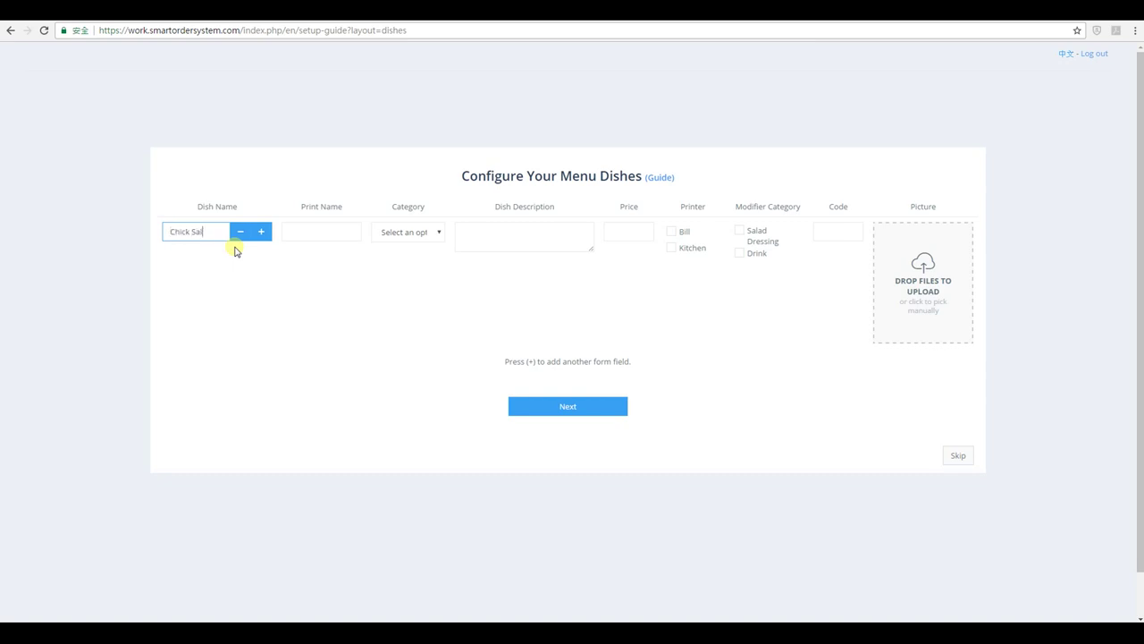
text(Chicken Salad)
key(ctrl+a)
key(ctrl+c)
click(304, 231)
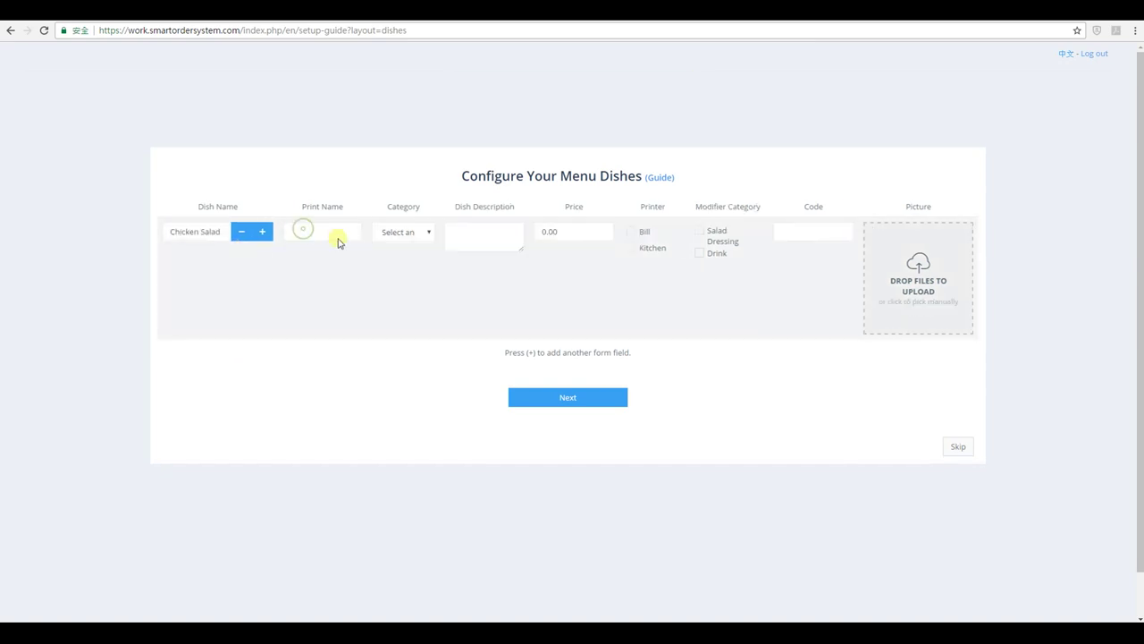
key(ctrl+v)
Put Chicken Salad in the Chicken category at price 10, Kitchen printer, Salad Dressing modifiers.
click(417, 233)
click(418, 259)
click(483, 240)
click(567, 231)
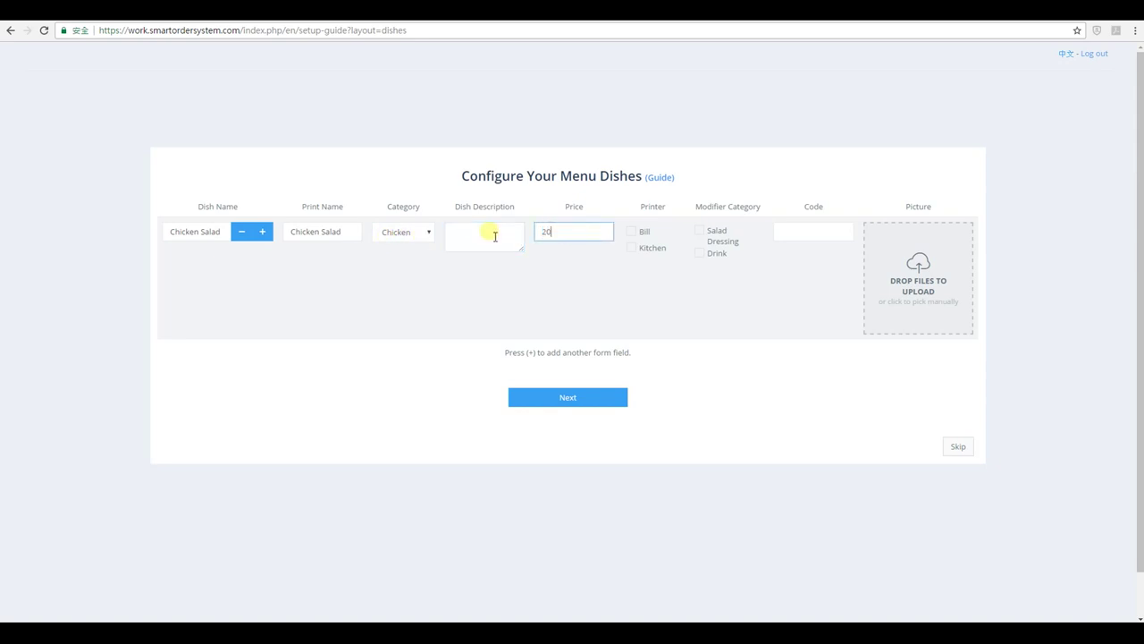
double_click(546, 231)
click(653, 247)
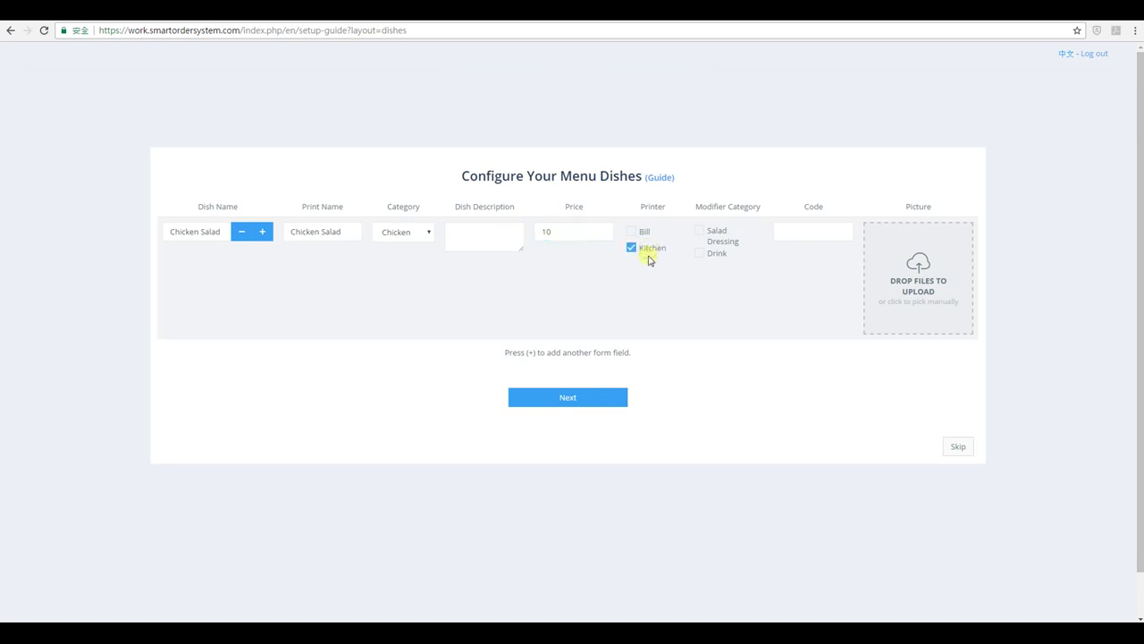
click(715, 231)
Upload a salad photo to the Chicken Salad dish and finish the setup guide.
drag(1143, 304, 903, 295)
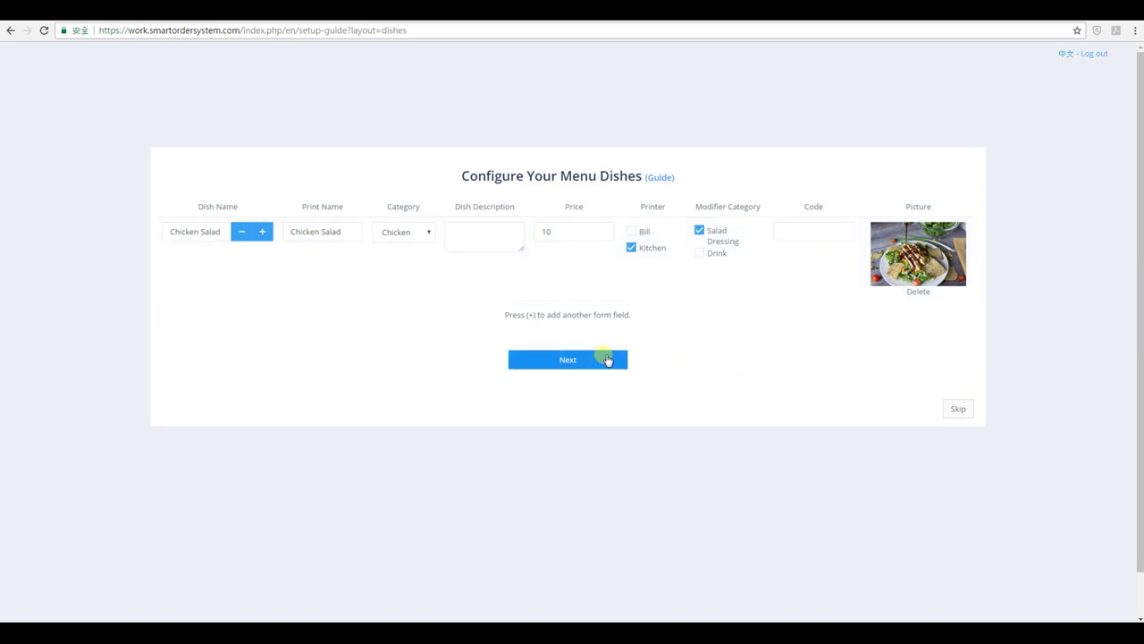
click(568, 362)
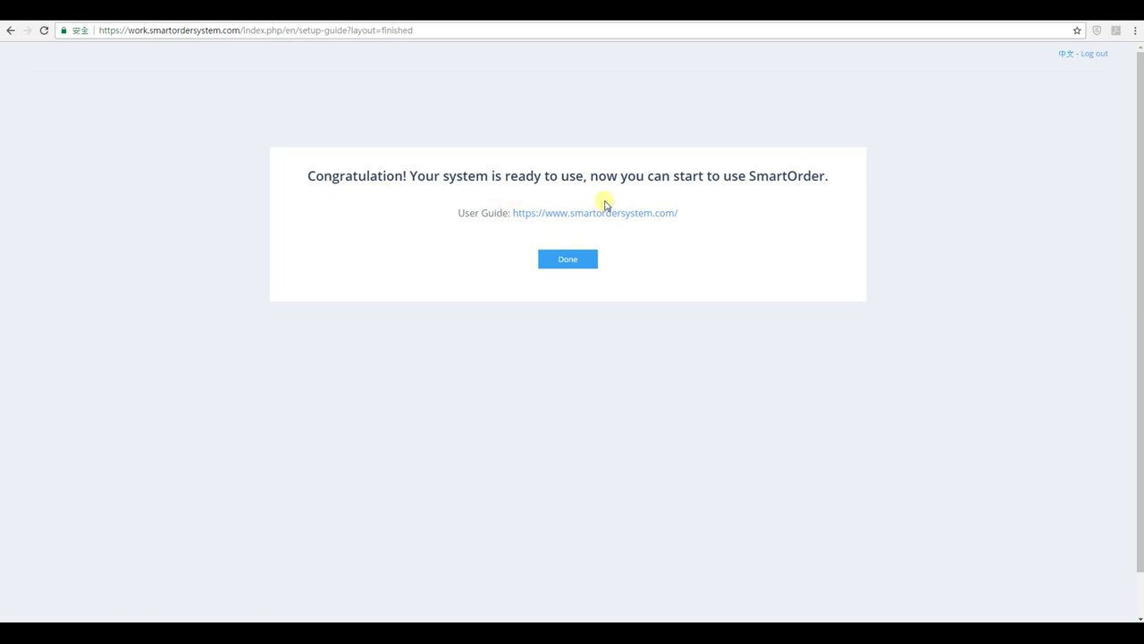
Close the setup guide and browse the dashboard sidebar's setup and report sections.
click(568, 259)
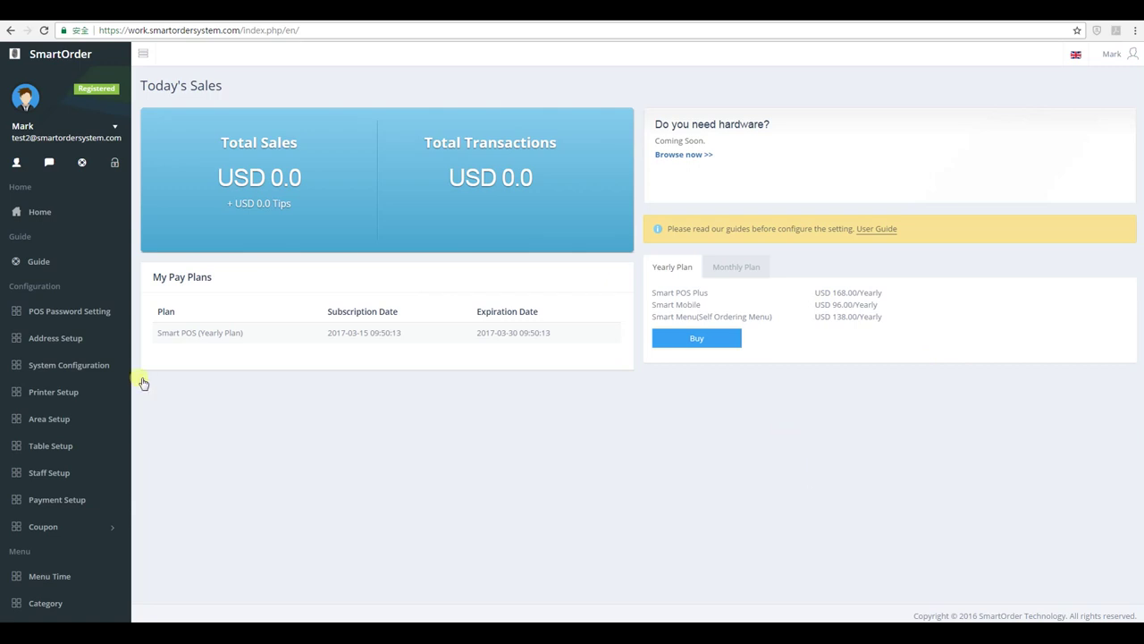
scroll(53, 321, down, 3)
scroll(60, 188, down, 7)
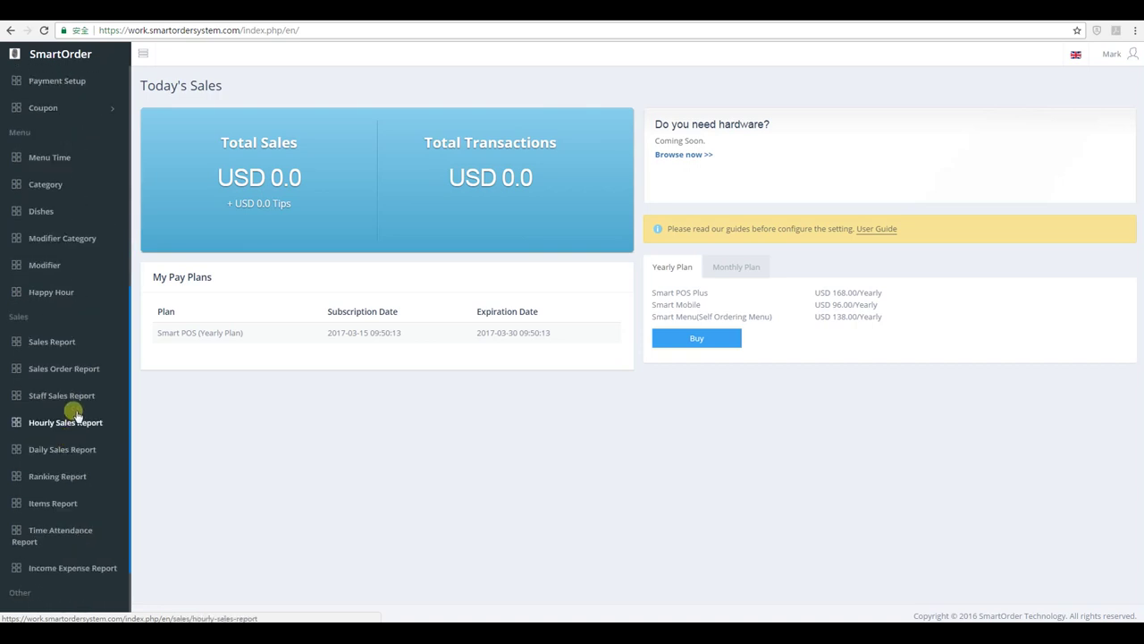
scroll(79, 450, down, 2)
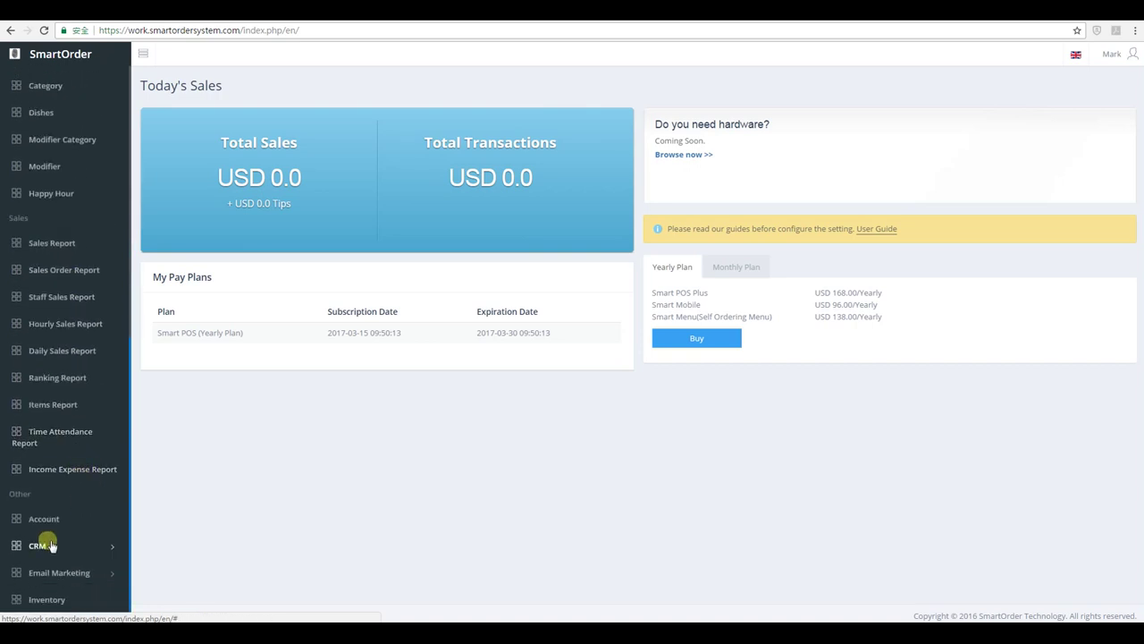
scroll(90, 438, up, 8)
scroll(101, 342, up, 3)
scroll(113, 276, down, 4)
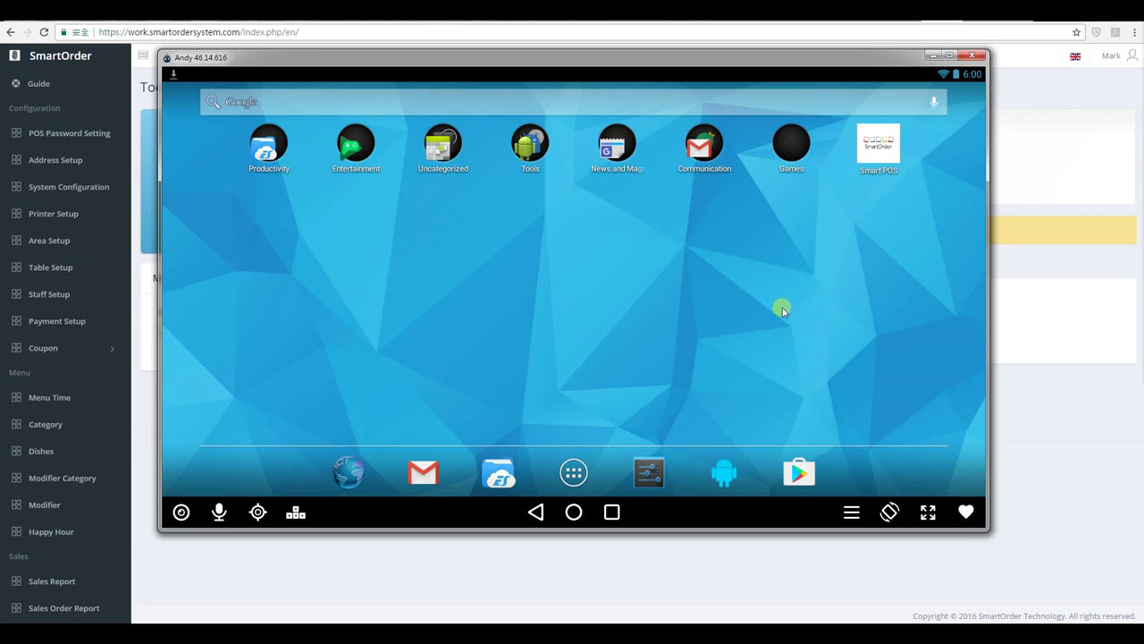
In the emulator browser, expand the Download section of the SmartOrder page and scroll through it.
click(349, 472)
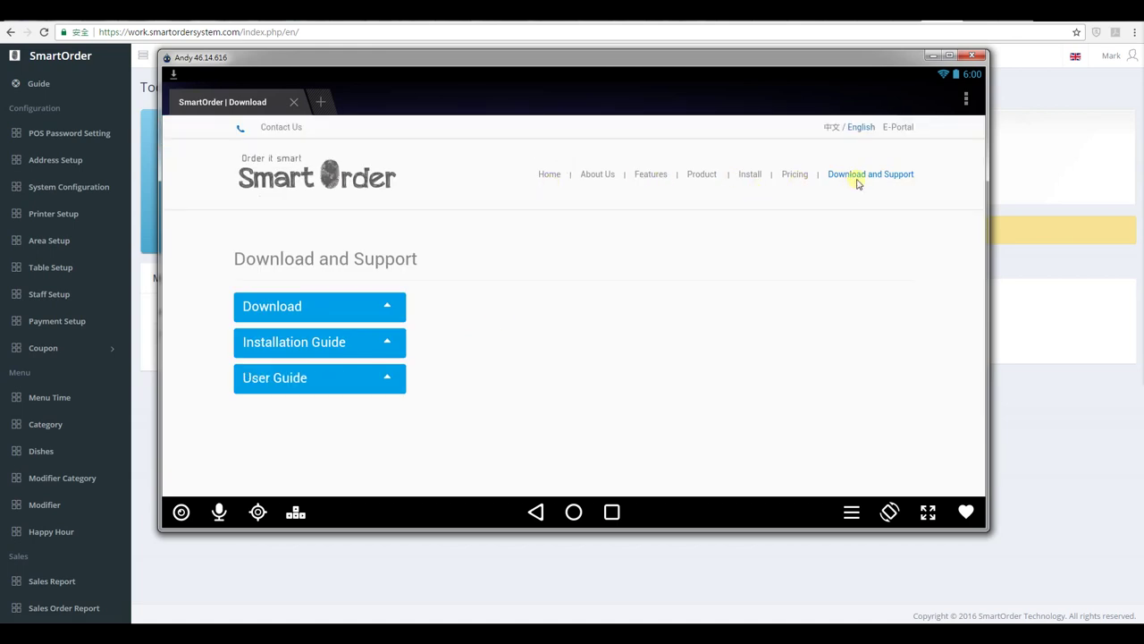
click(285, 318)
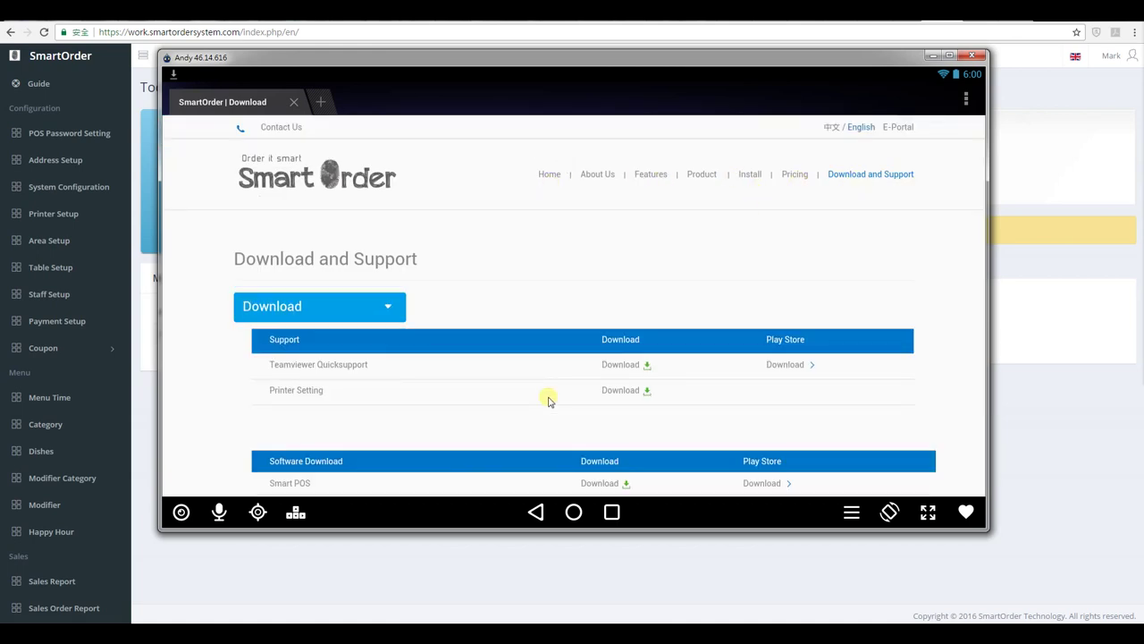
scroll(528, 243, down, 1)
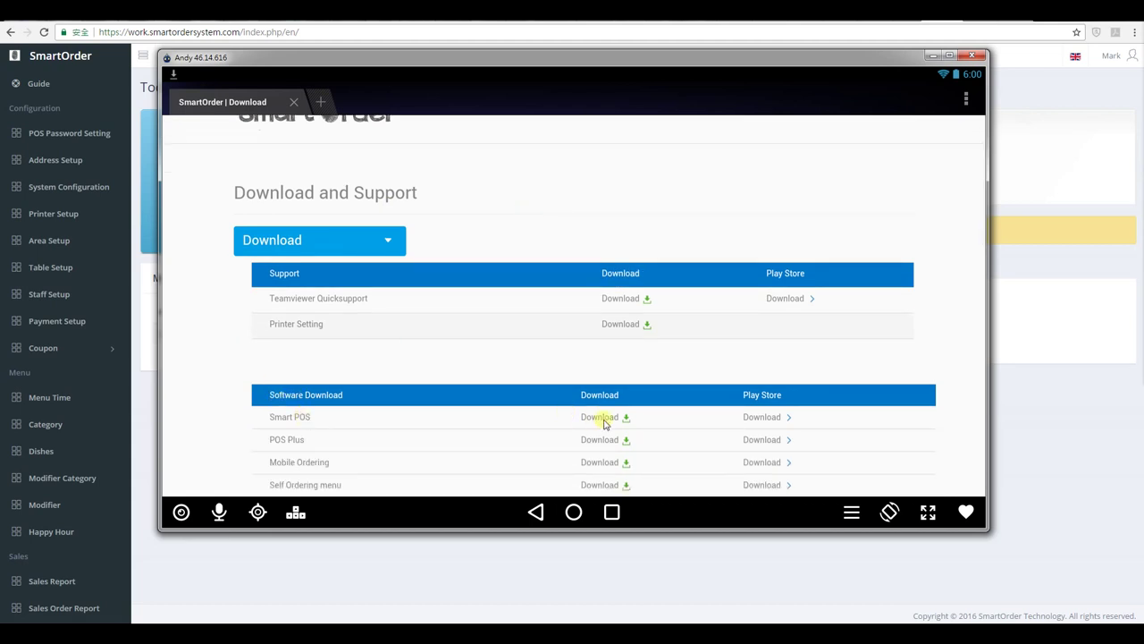
drag(496, 425, 500, 319)
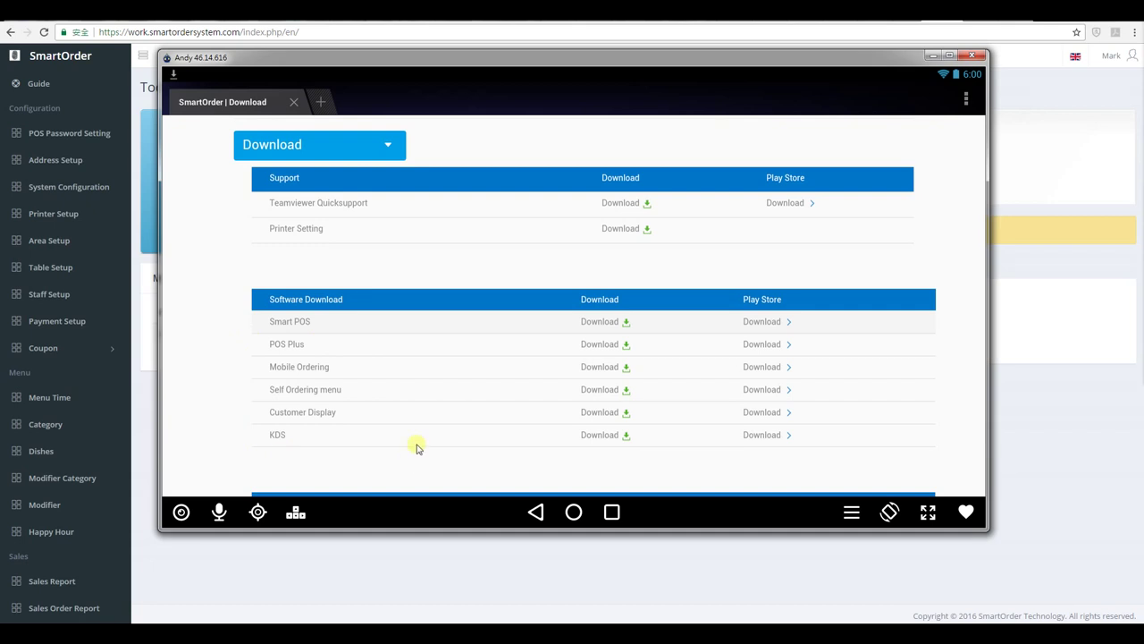
Glance at the desktop SmartOrder dashboard, then return to the emulator and launch Smart POS from home.
click(585, 567)
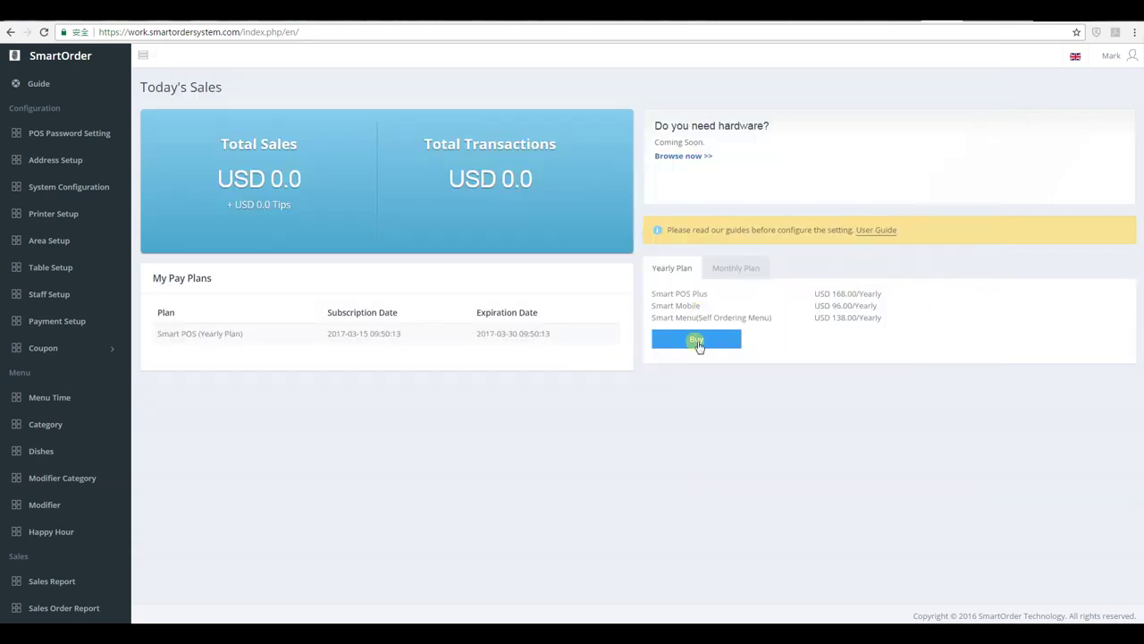
mouse_move(423, 635)
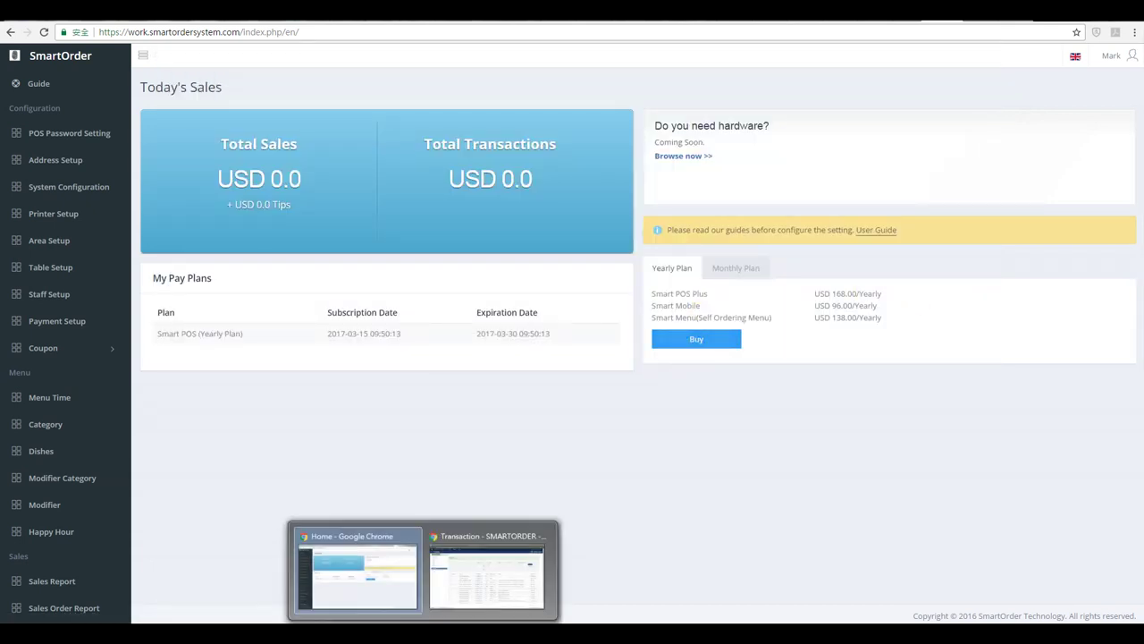
click(474, 635)
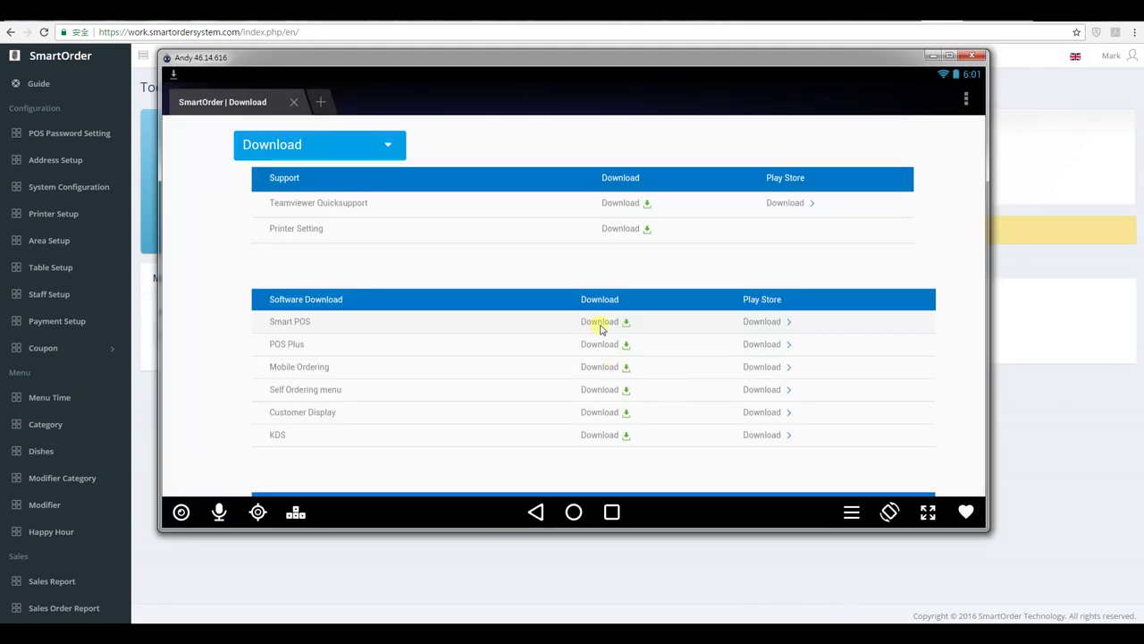
click(570, 512)
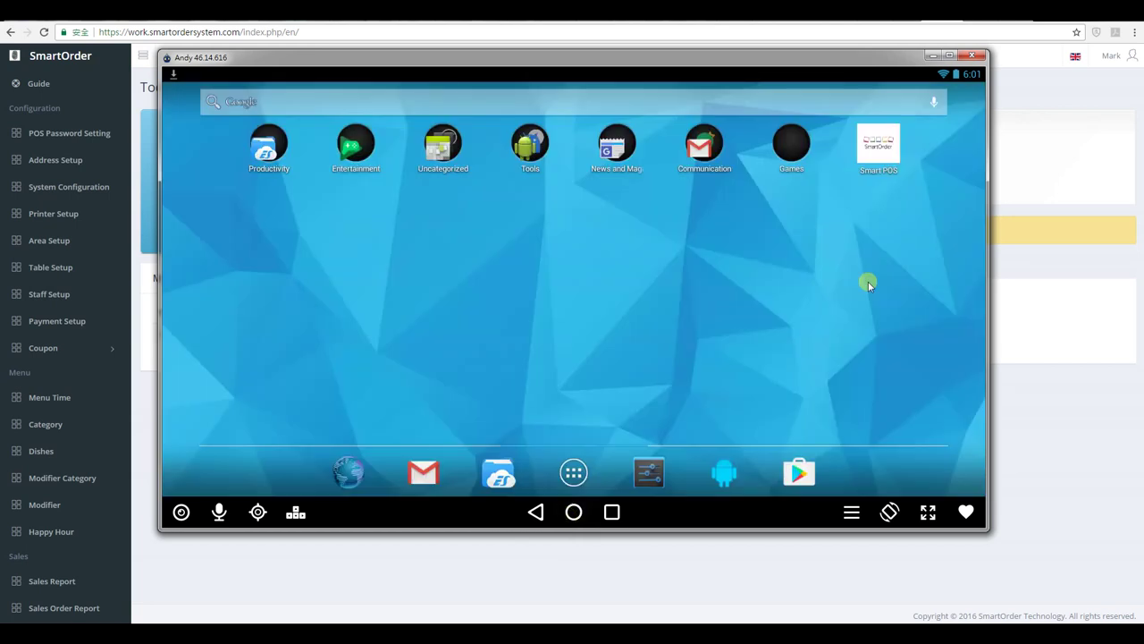
click(880, 154)
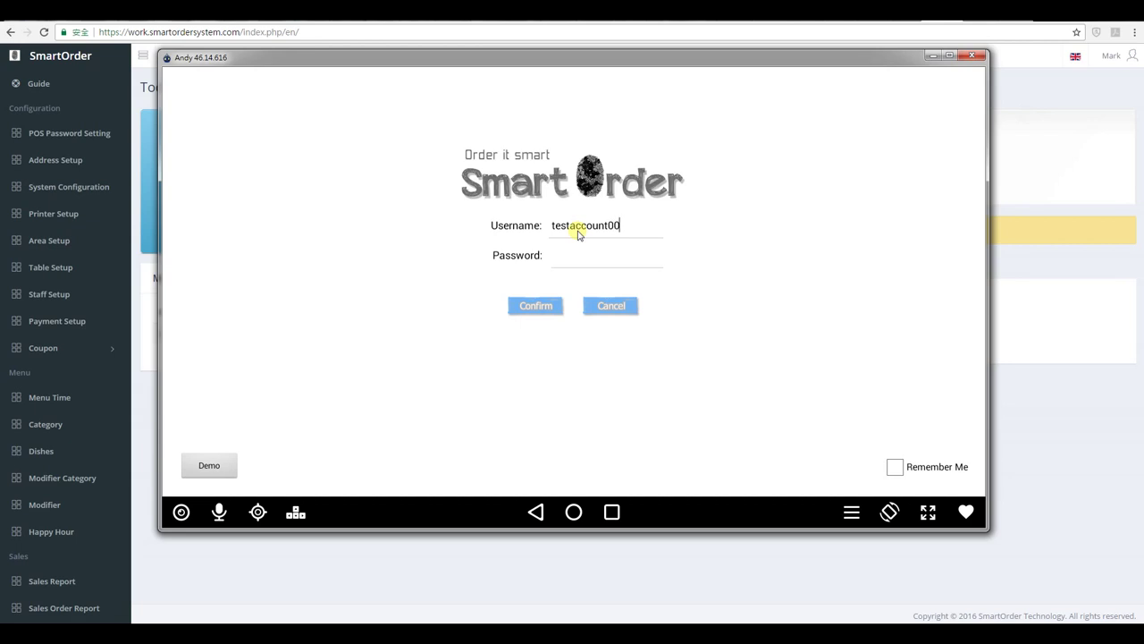
Enter the account password, tick Remember Me and confirm the Smart POS login, then refocus the emulator.
text(12345678)
click(895, 467)
click(529, 308)
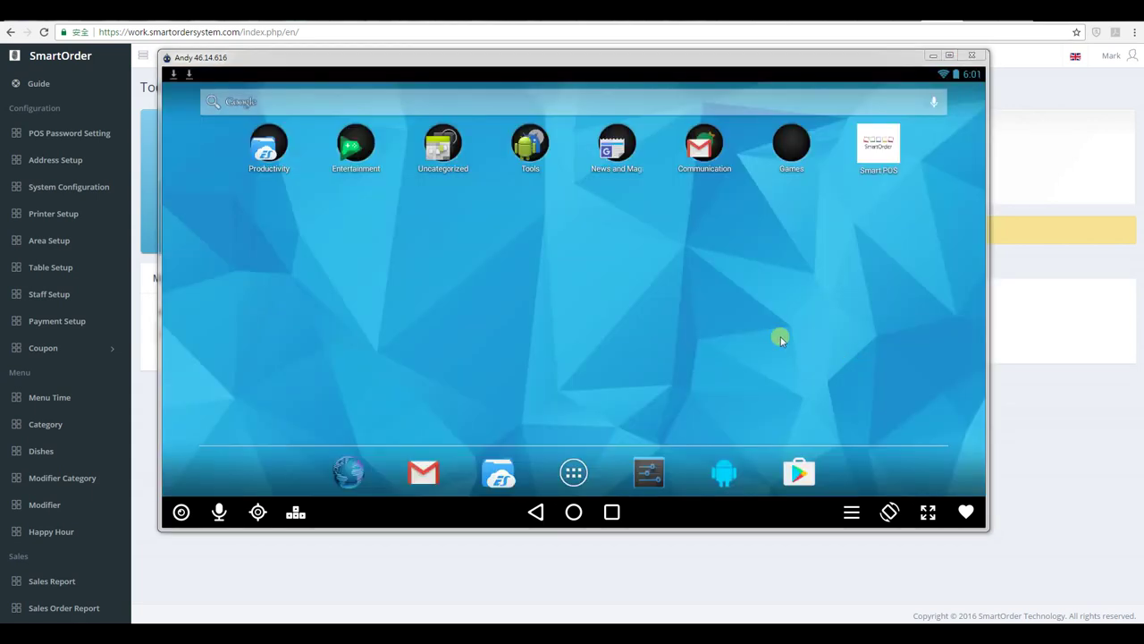
click(767, 318)
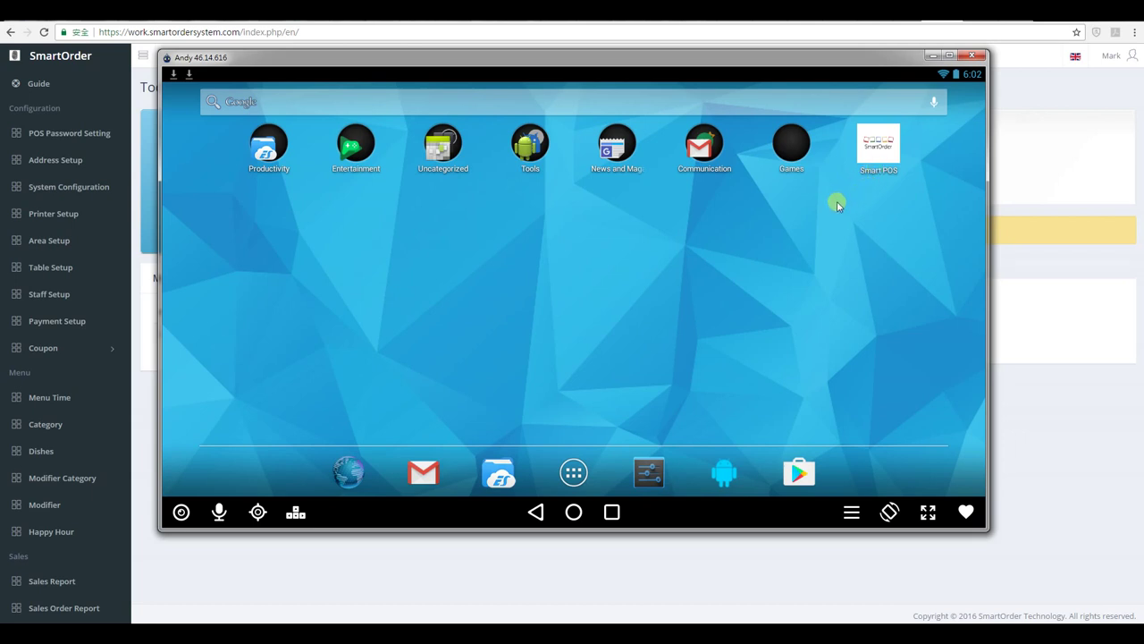
Reopen the emulator browser and scroll the SmartOrder page to the Software Download section.
click(348, 471)
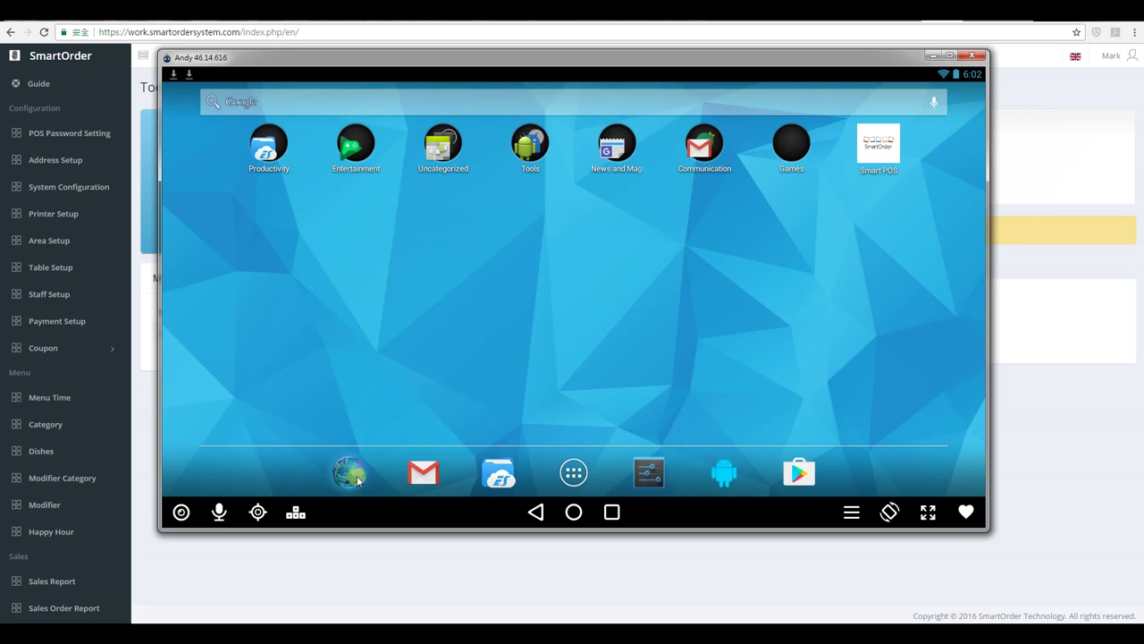
scroll(850, 245, up, 3)
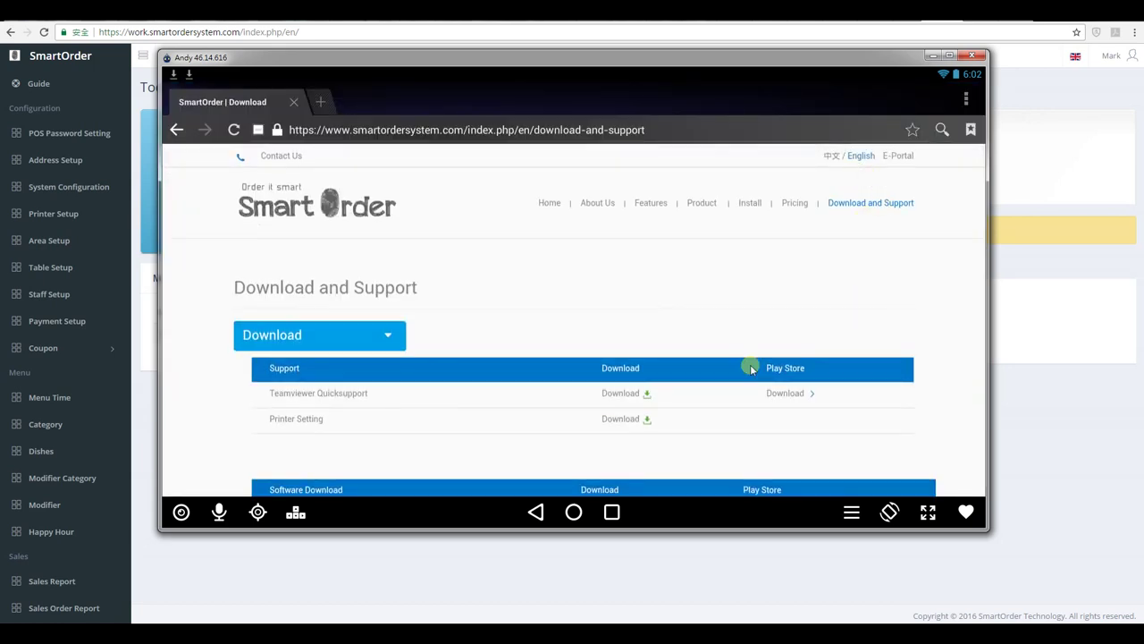
drag(751, 365, 771, 215)
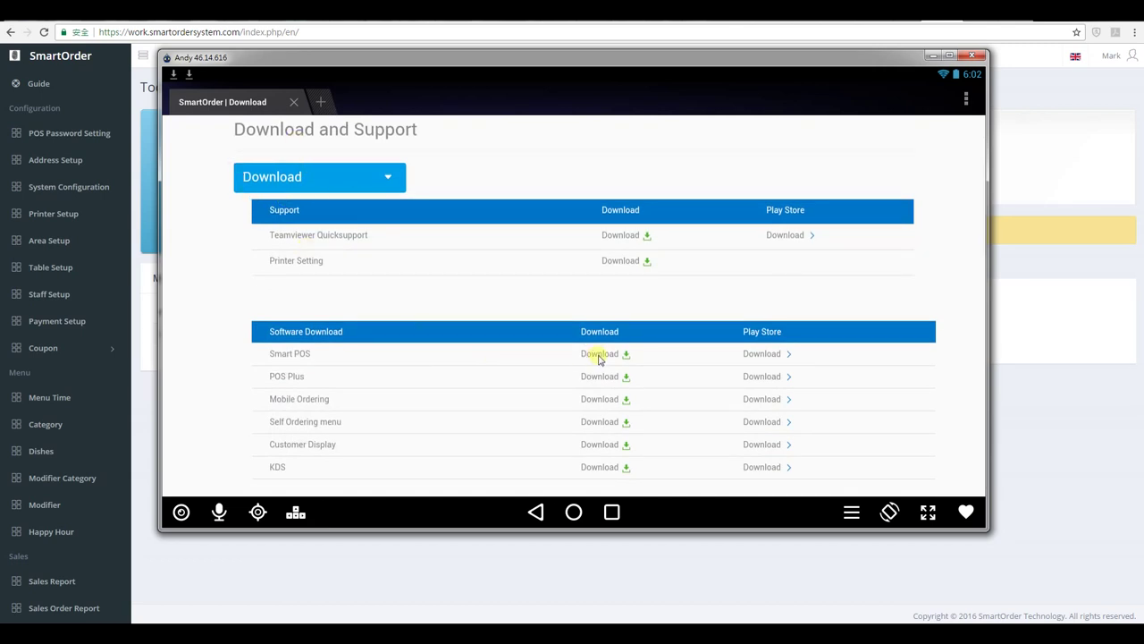
drag(512, 356, 501, 316)
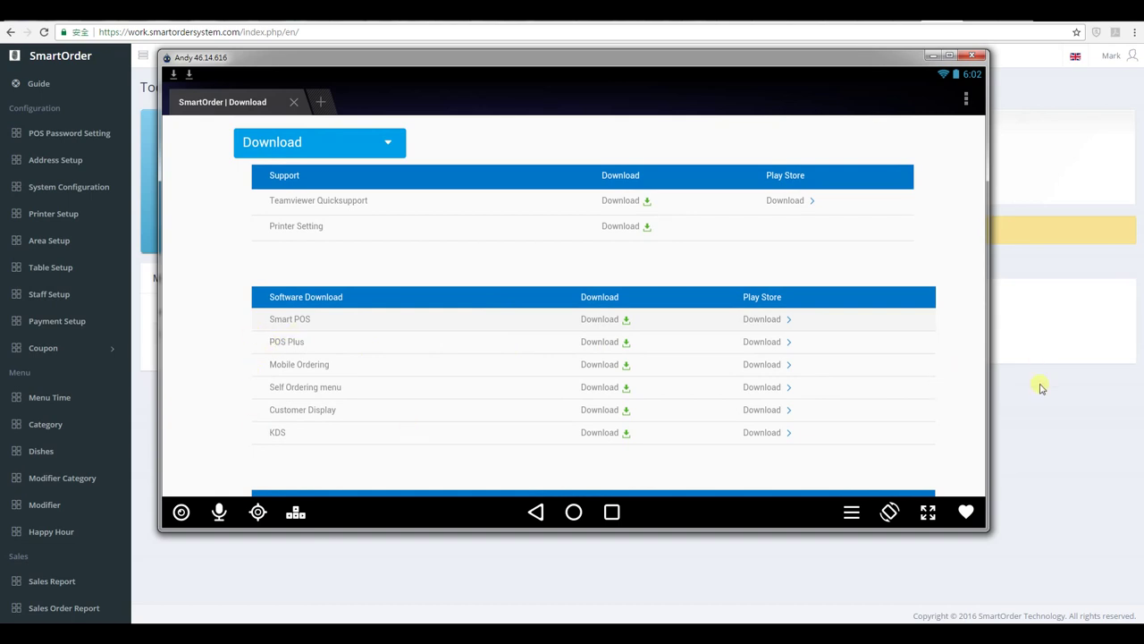
Highlight the Smart POS Plus plan name on the desktop dashboard, then relaunch Smart POS in the emulator.
click(1041, 386)
drag(661, 299, 733, 301)
click(703, 302)
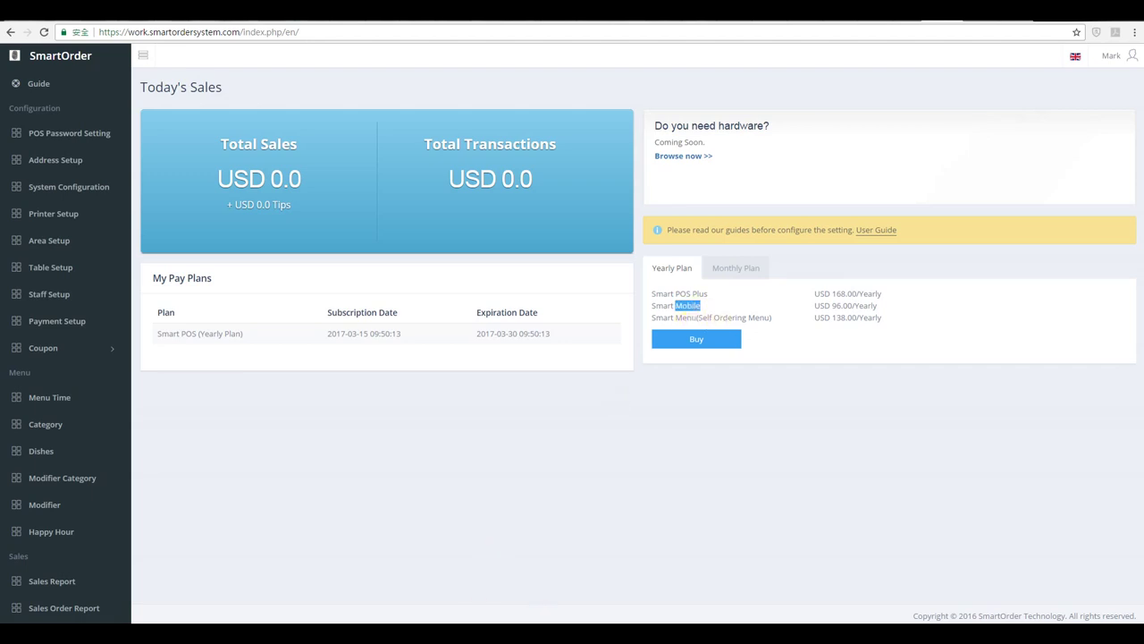
key(alt+Tab)
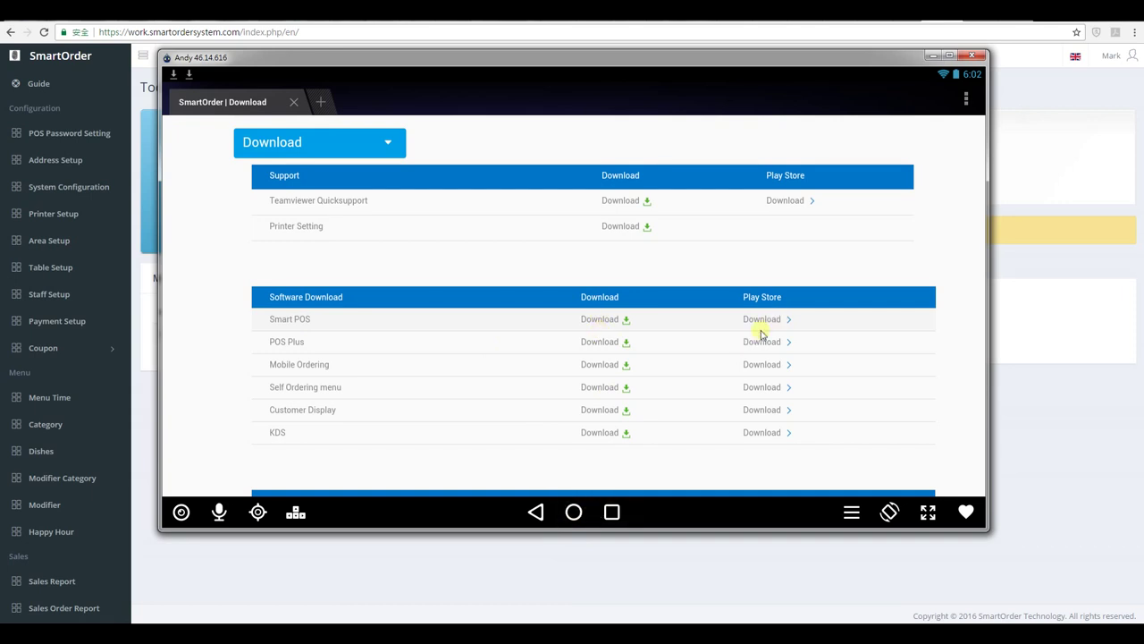
click(574, 512)
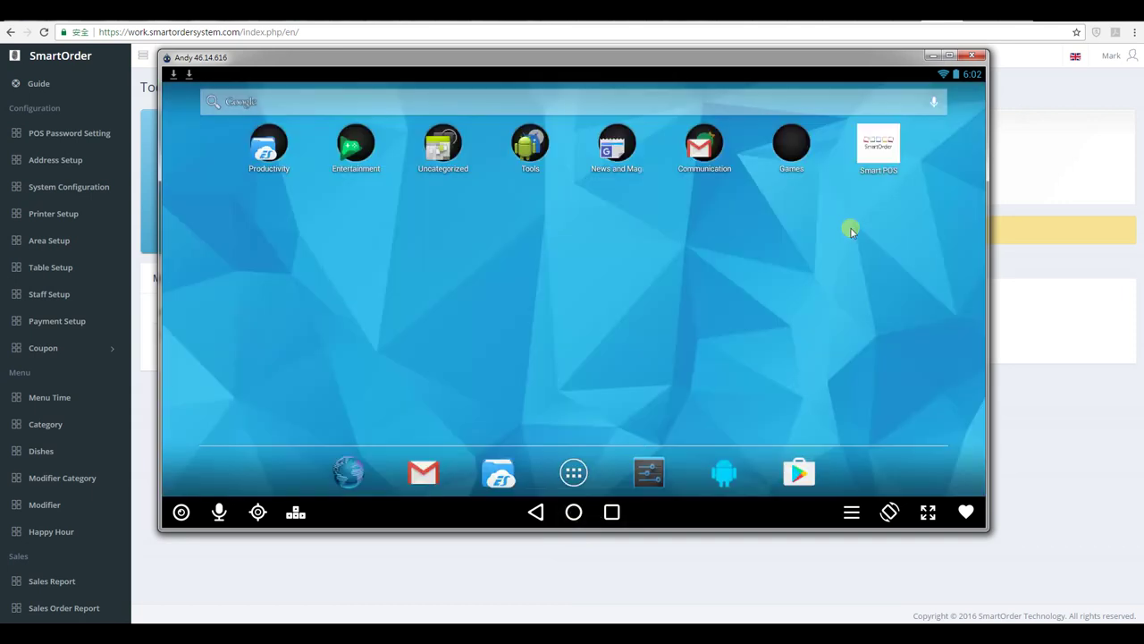
click(881, 154)
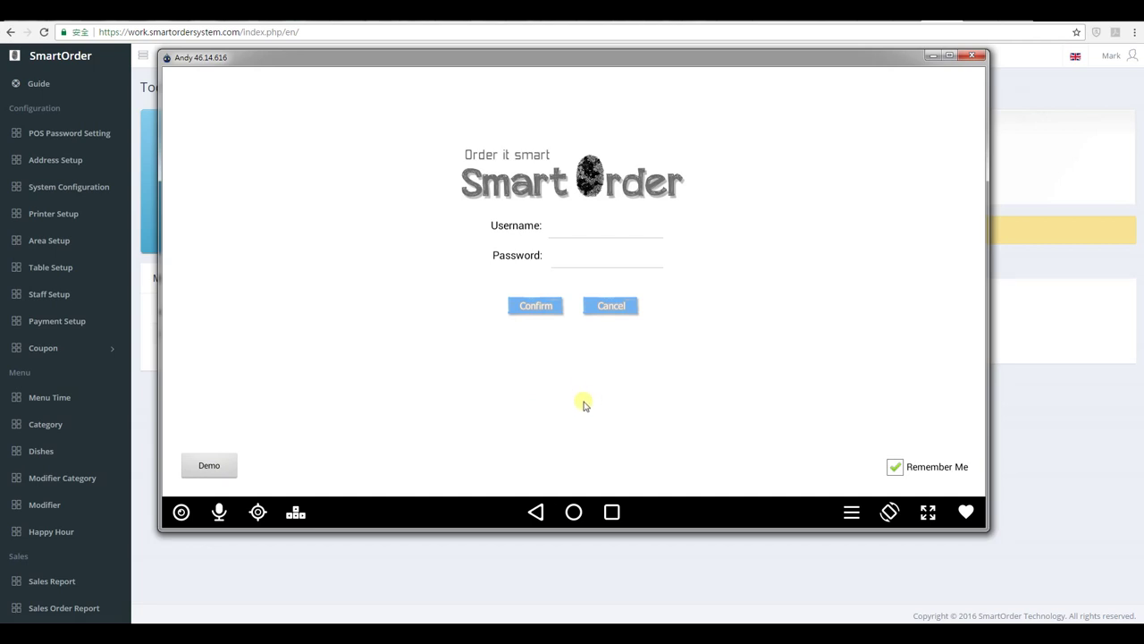
Sign in to Smart POS using the Demo account credentials.
click(221, 466)
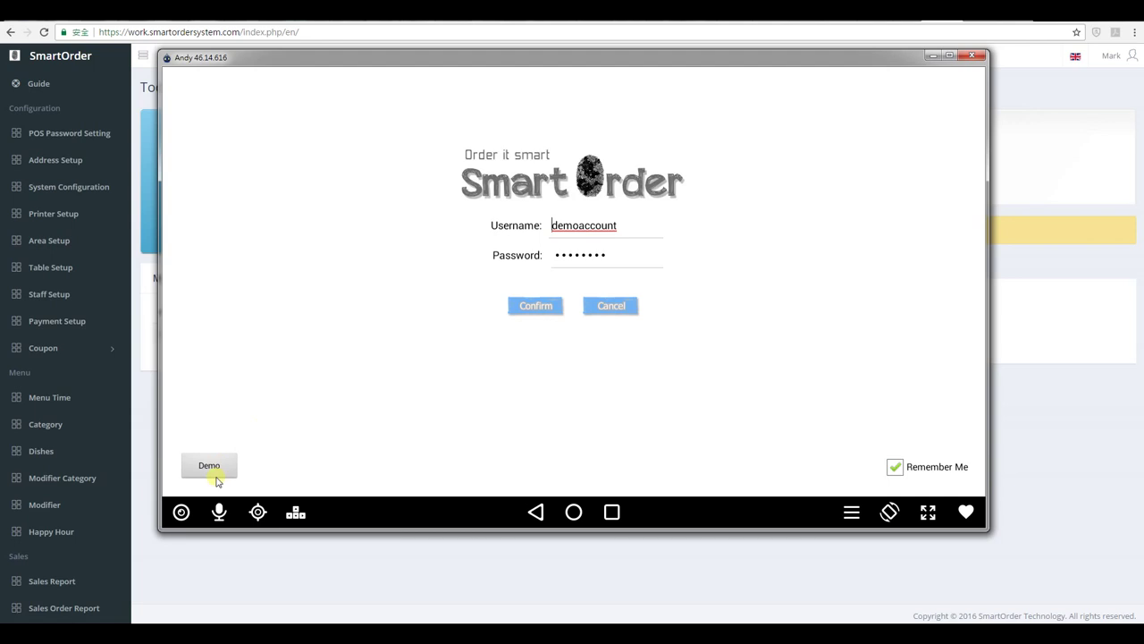
click(556, 306)
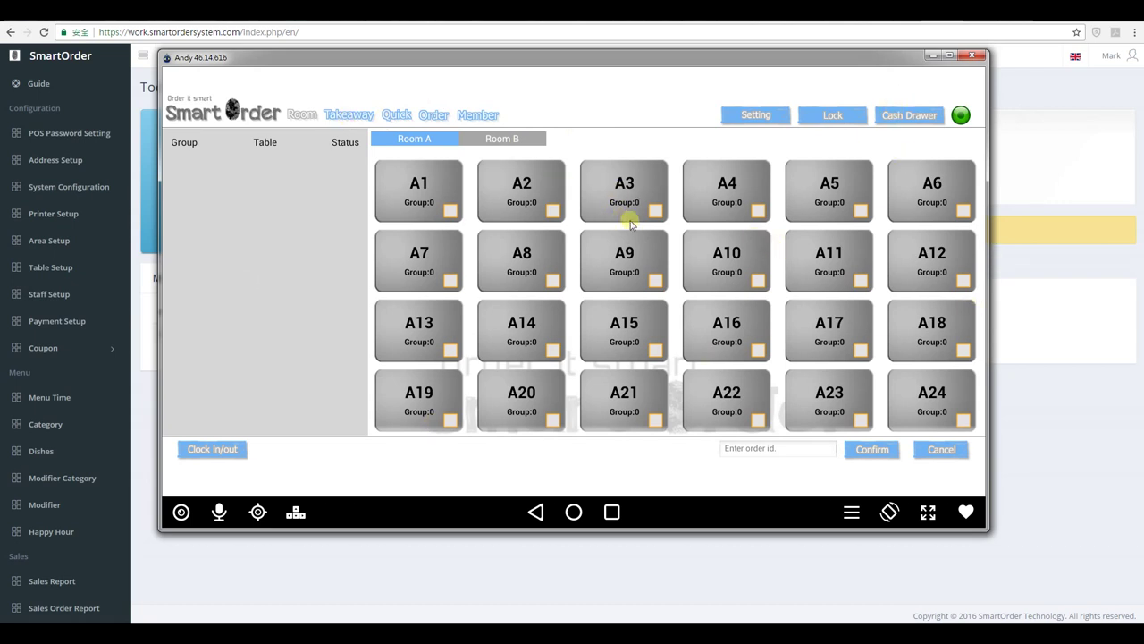
Open table A1 for a group of 2.
click(454, 209)
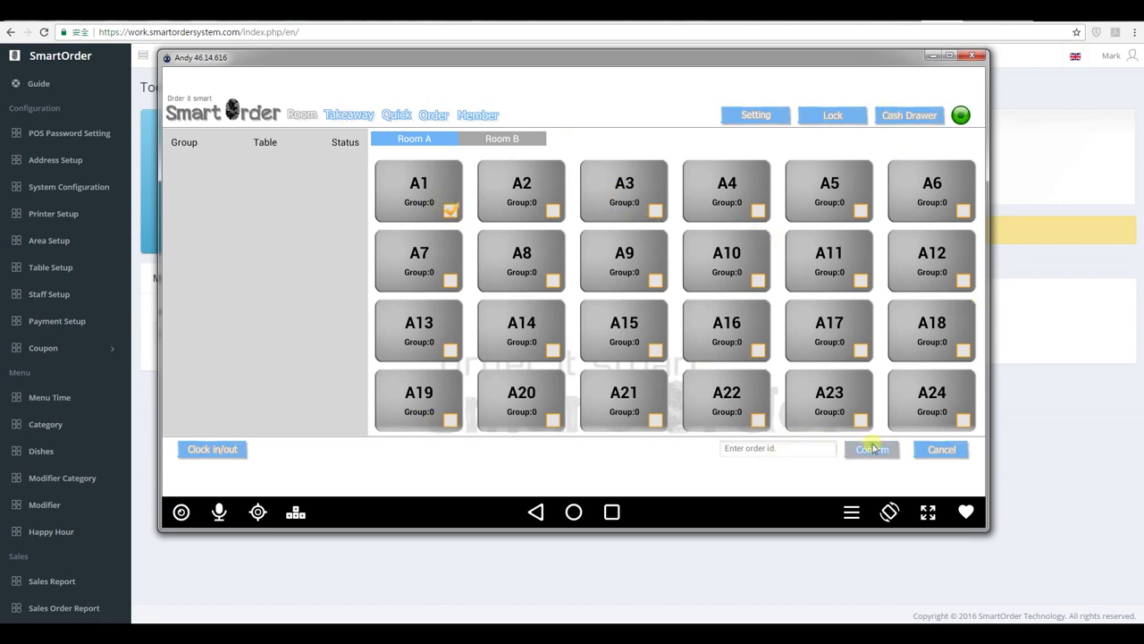
click(872, 449)
text(2)
key(Return)
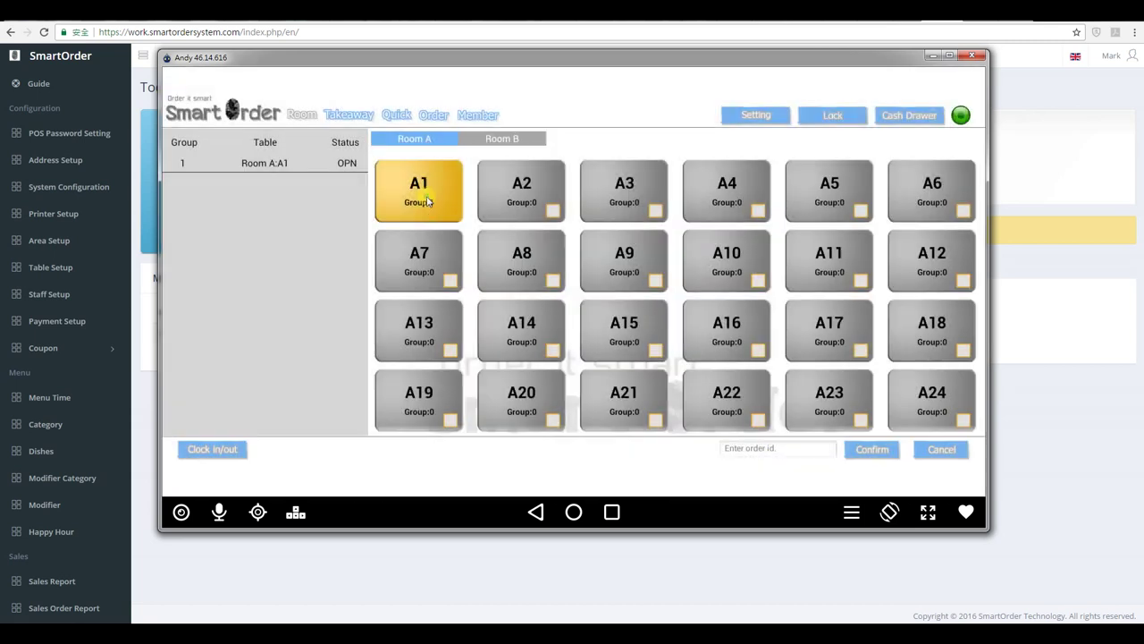
Order one Chicken Salad with Italian Dressing, skip the drink, and return to the table overview.
click(827, 119)
click(889, 119)
click(555, 329)
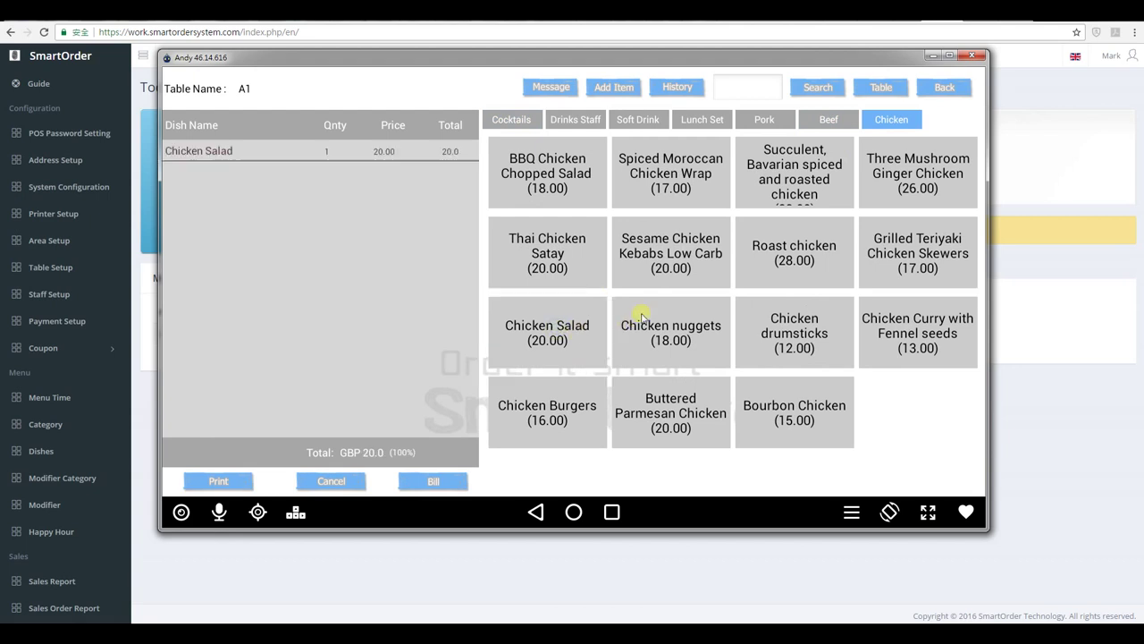
click(692, 242)
click(520, 384)
click(582, 384)
click(950, 87)
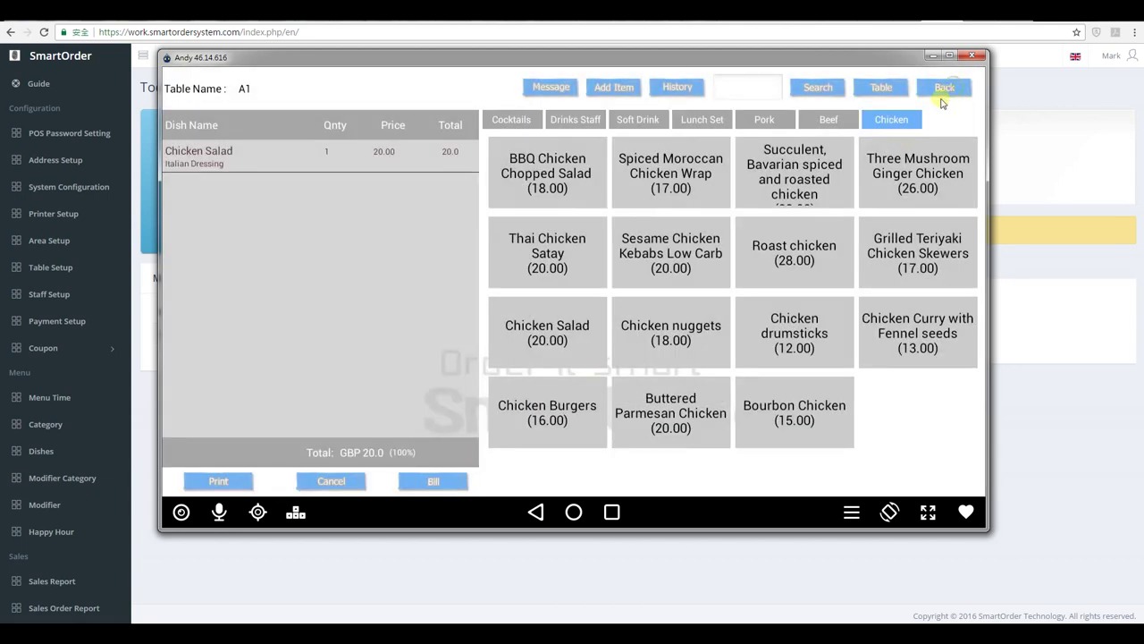